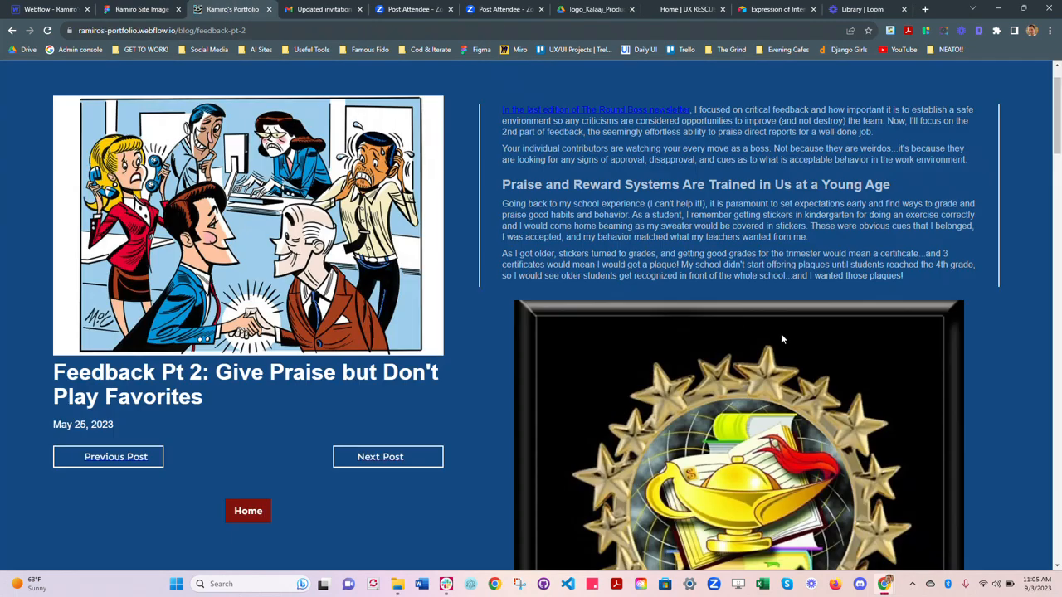
# Step: Review how the images and captions are laid out in the "Feedback Pt 2: Give Praise but Don't Play Favorites" blog post
pyautogui.scroll(-4, 781, 340)
pyautogui.scroll(5, 781, 340)
pyautogui.scroll(7, 781, 335)
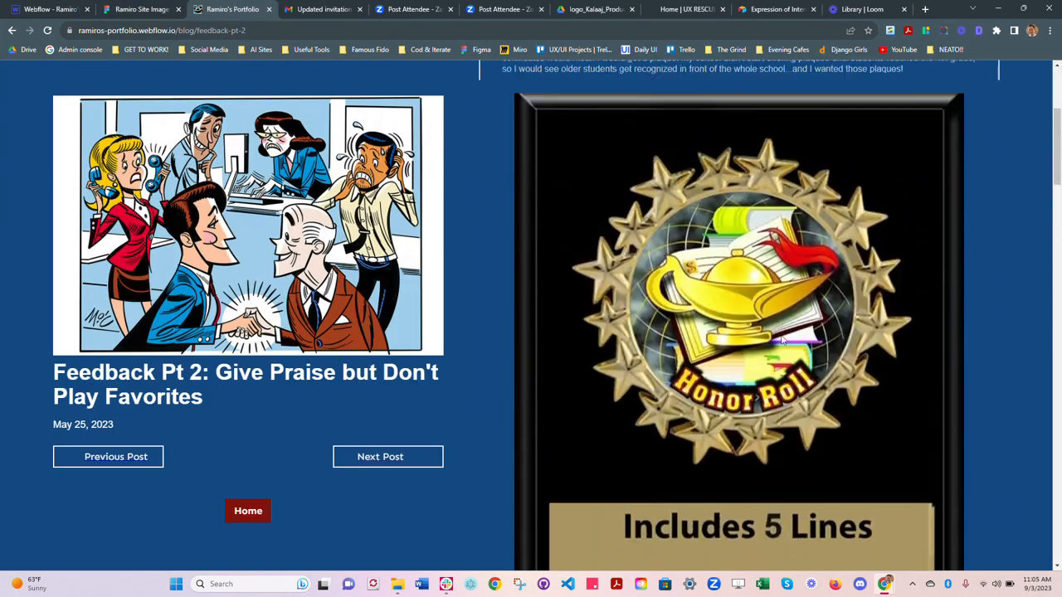
pyautogui.scroll(-10, 781, 334)
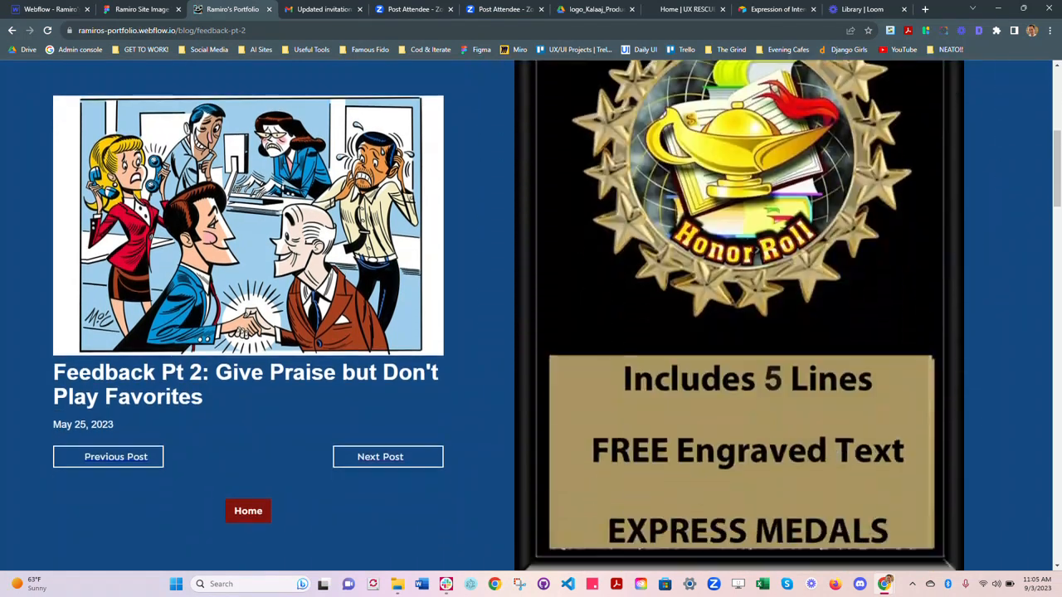
pyautogui.scroll(-5, 739, 332)
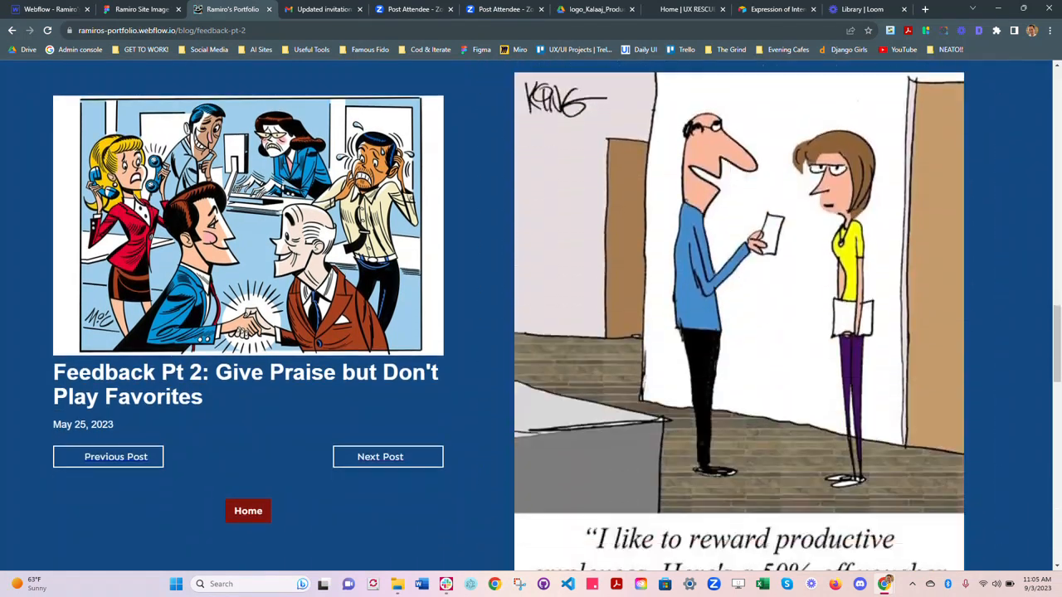
pyautogui.scroll(6, 780, 340)
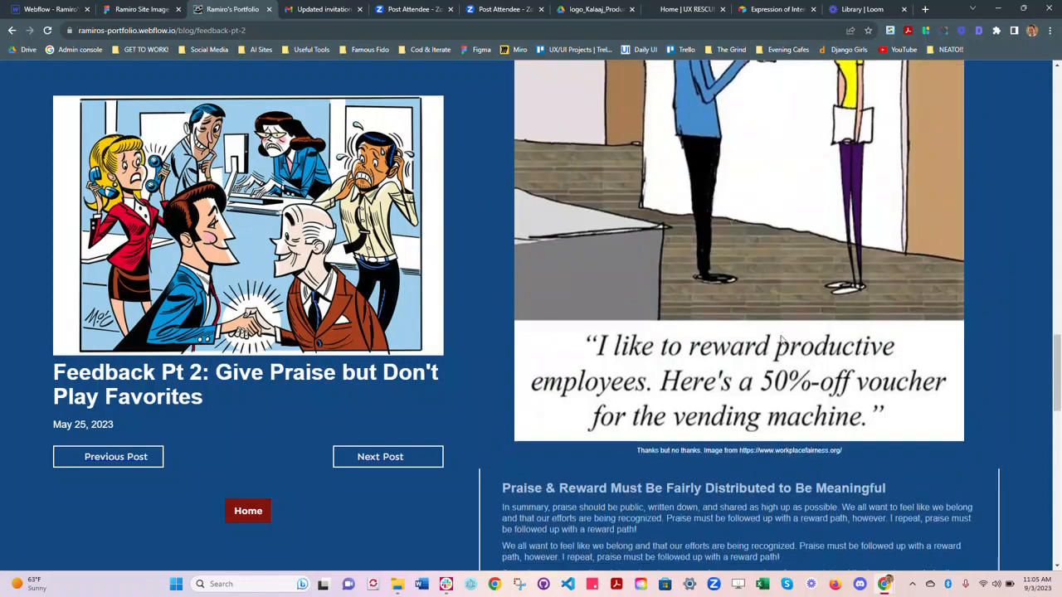
pyautogui.scroll(3, 781, 341)
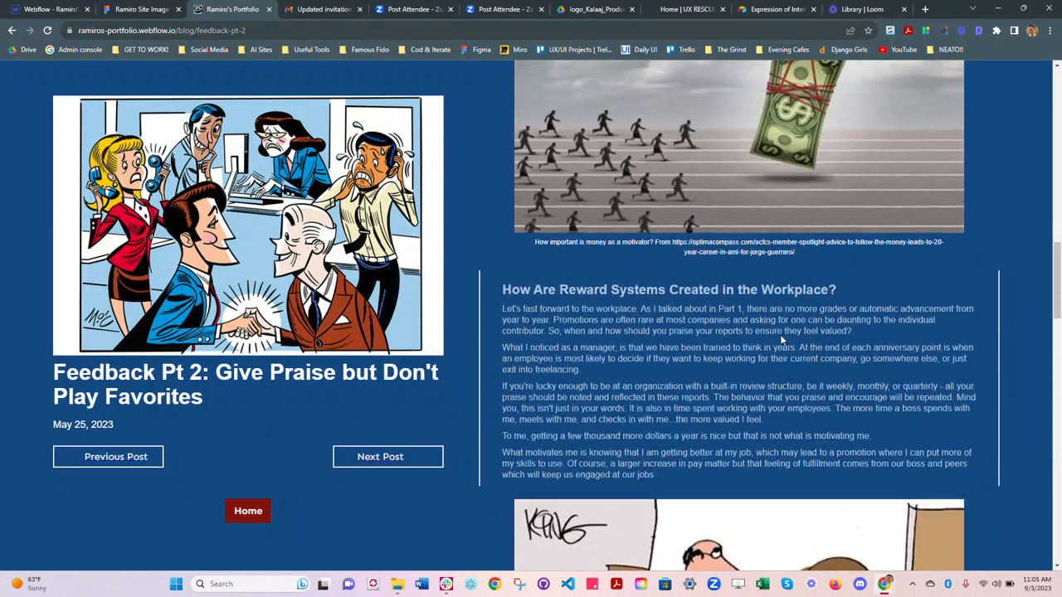
pyautogui.scroll(-3, 781, 340)
pyautogui.scroll(3, 781, 340)
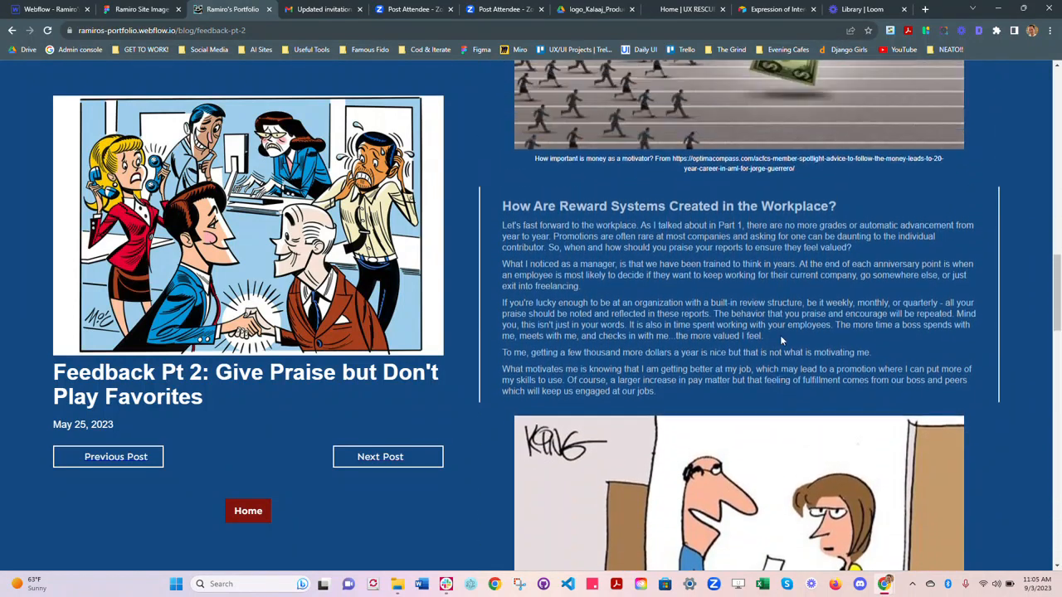
pyautogui.scroll(4, 738, 315)
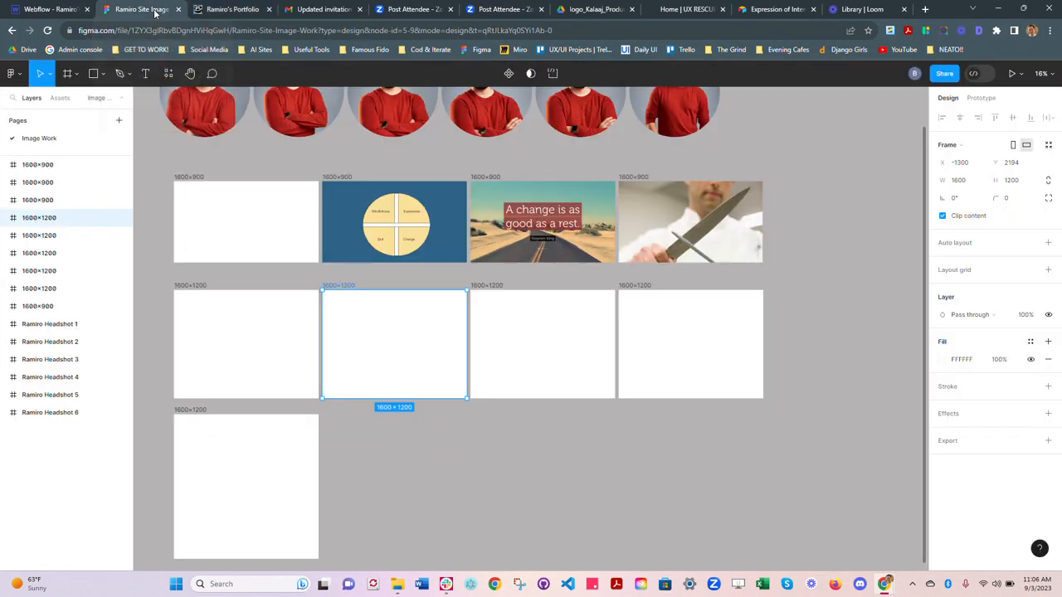
# Step: Switch to the Figma image file and fill the second 1600×1200 frame with "Main Image" from the Article - Feeback 1 folder
pyautogui.click(158, 11)
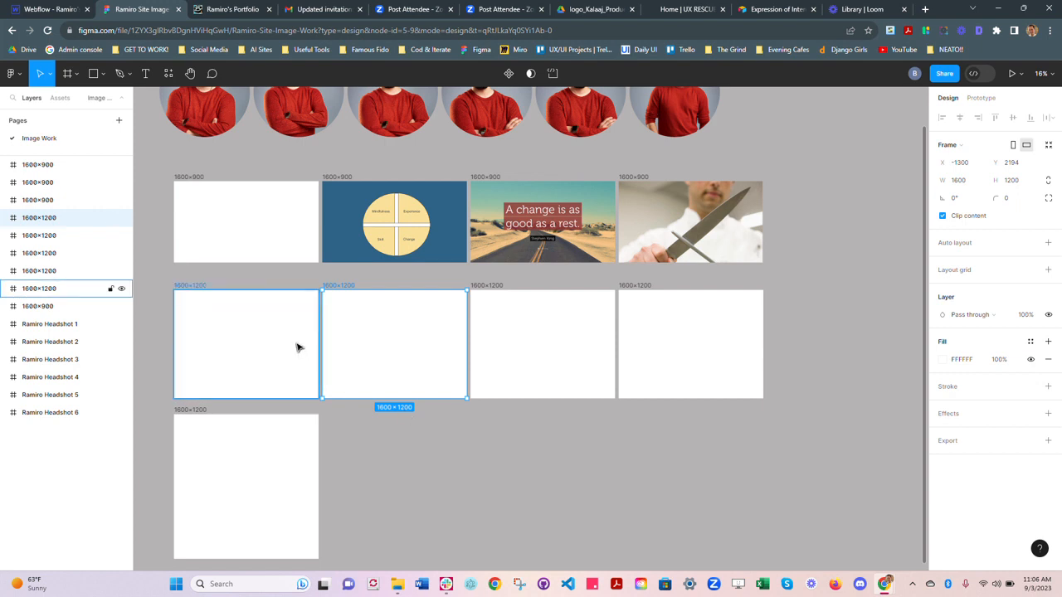
pyautogui.click(501, 333)
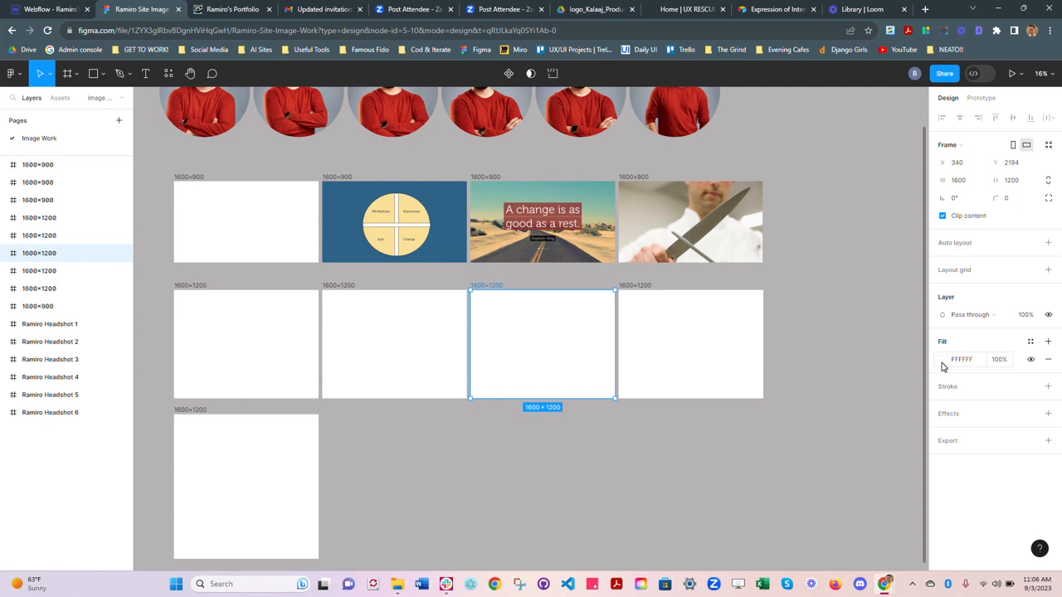
pyautogui.click(459, 363)
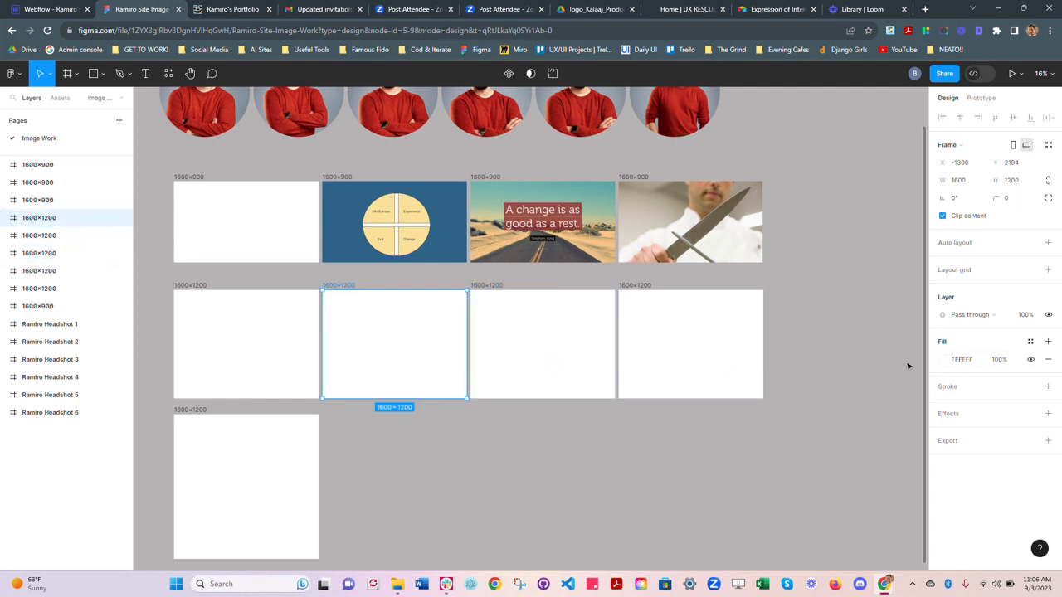
pyautogui.click(946, 360)
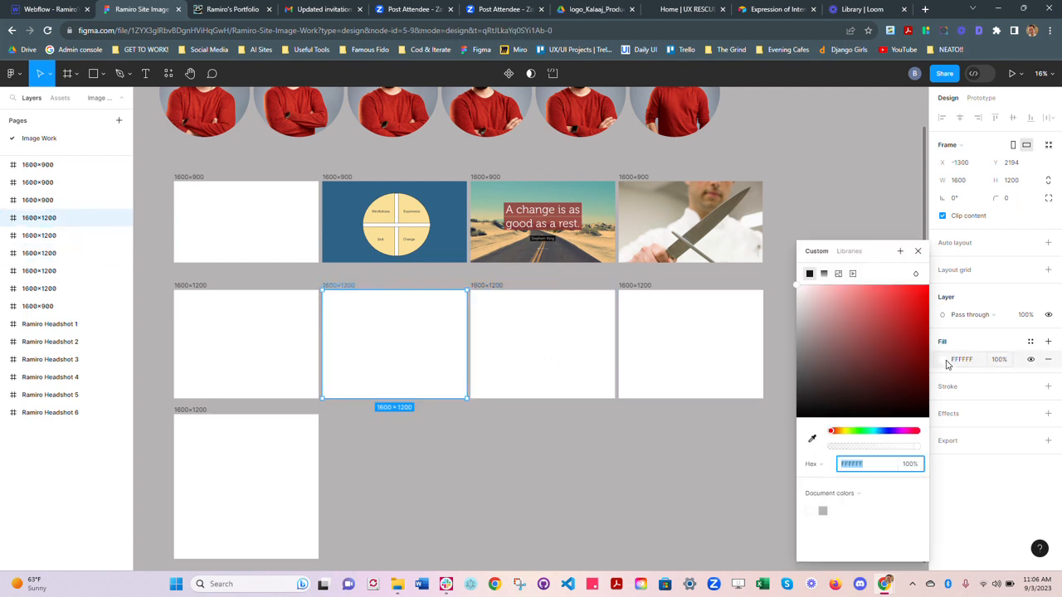
pyautogui.click(837, 275)
pyautogui.click(861, 354)
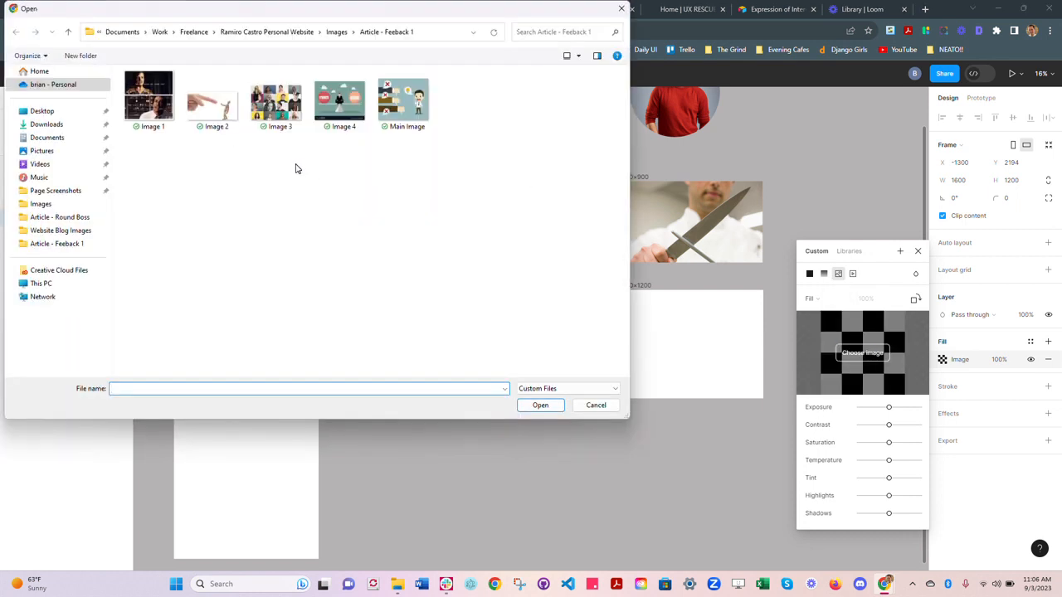
pyautogui.click(403, 115)
pyautogui.click(541, 408)
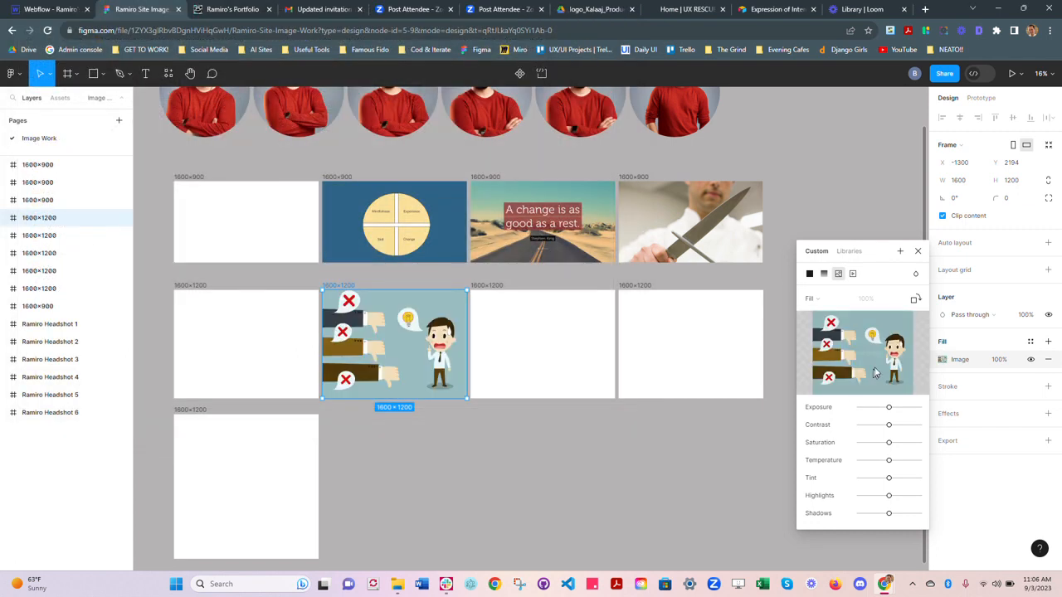
# Step: Try pulling in the image's lower edge slightly in Crop mode, and return the image scaling to Fill
pyautogui.moveTo(871, 361)
pyautogui.click(820, 298)
pyautogui.click(826, 325)
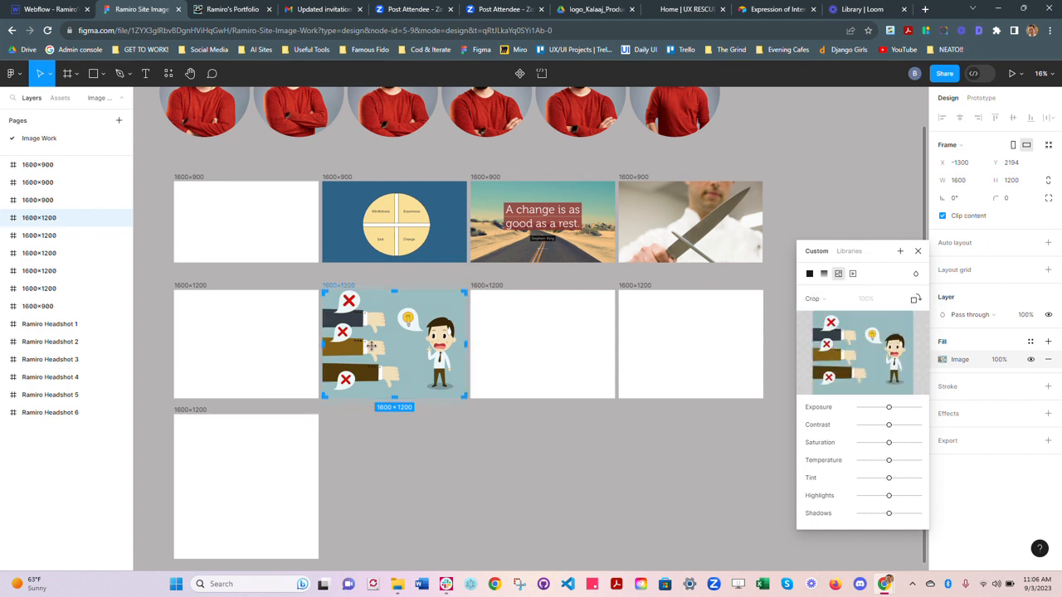
pyautogui.scroll(5, 371, 347)
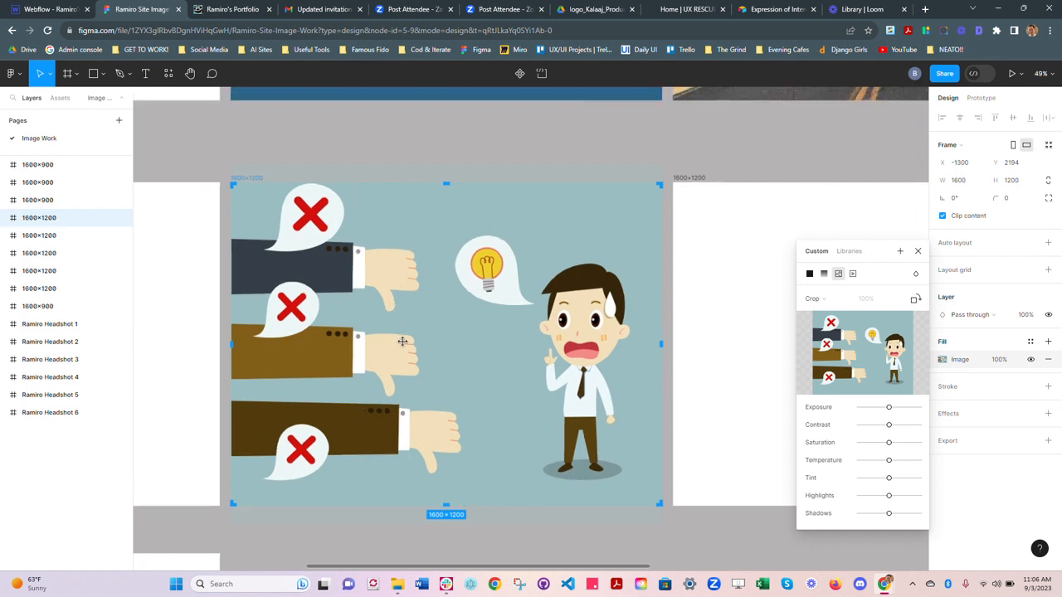
pyautogui.scroll(1, 437, 378)
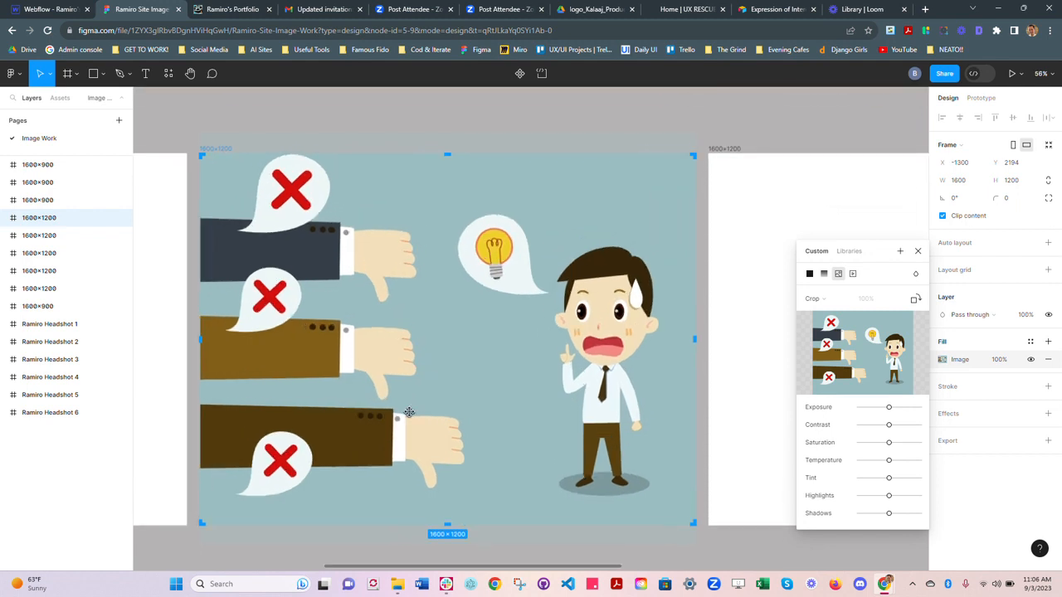
pyautogui.scroll(-1, 373, 464)
pyautogui.scroll(3, 308, 540)
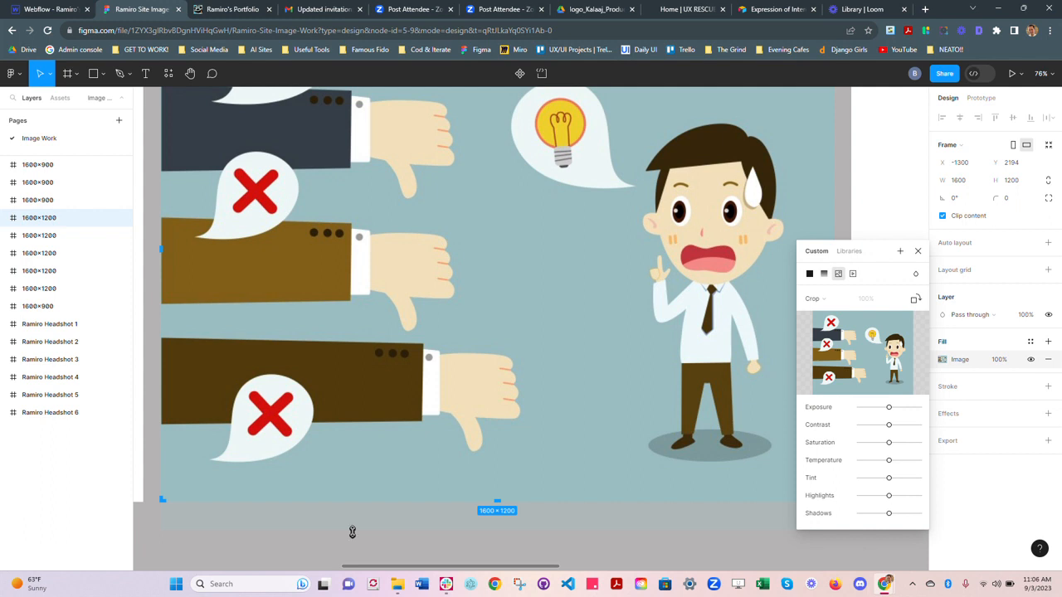
pyautogui.moveTo(351, 532)
pyautogui.mouseDown()
pyautogui.moveTo(361, 449)
pyautogui.moveTo(365, 531)
pyautogui.moveTo(374, 474)
pyautogui.moveTo(370, 526)
pyautogui.mouseUp()
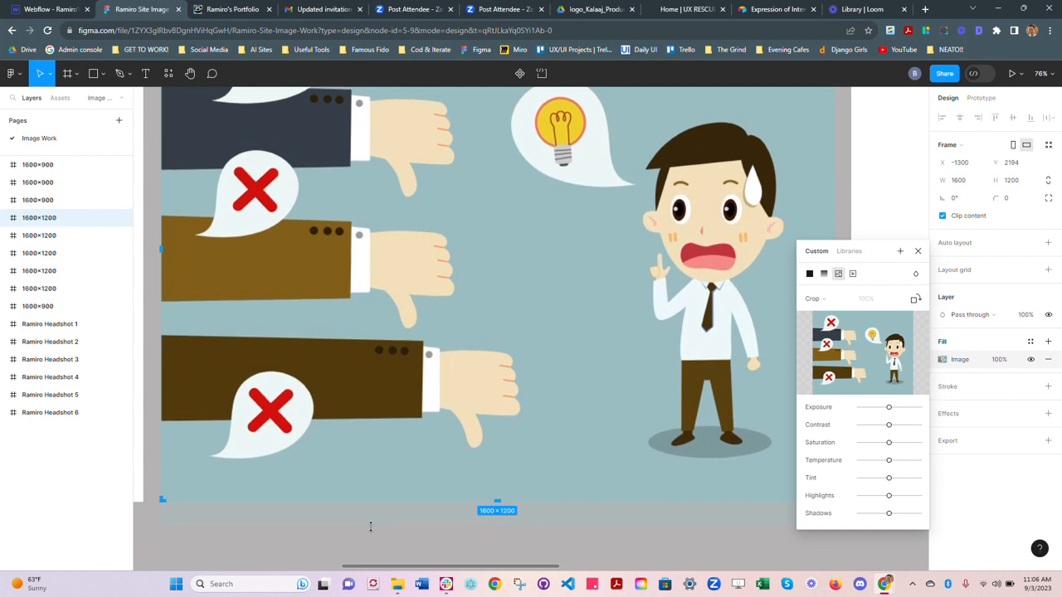
pyautogui.click(813, 298)
pyautogui.click(821, 272)
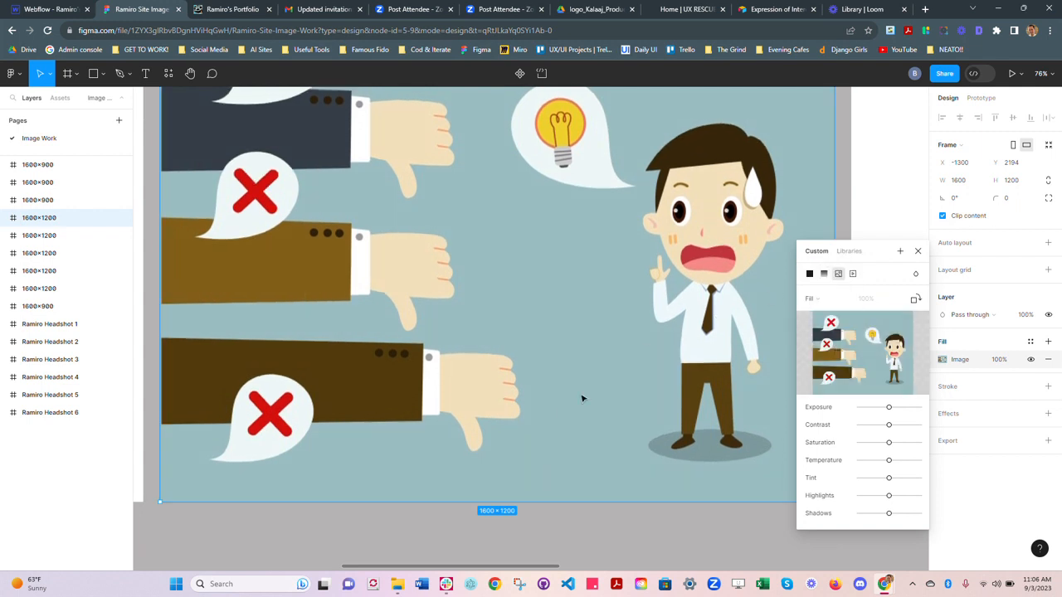
# Step: Try Fit scaling with the frame narrowed to about 1438 wide, and restore the frame width and Fill scaling
pyautogui.scroll(-2, 556, 408)
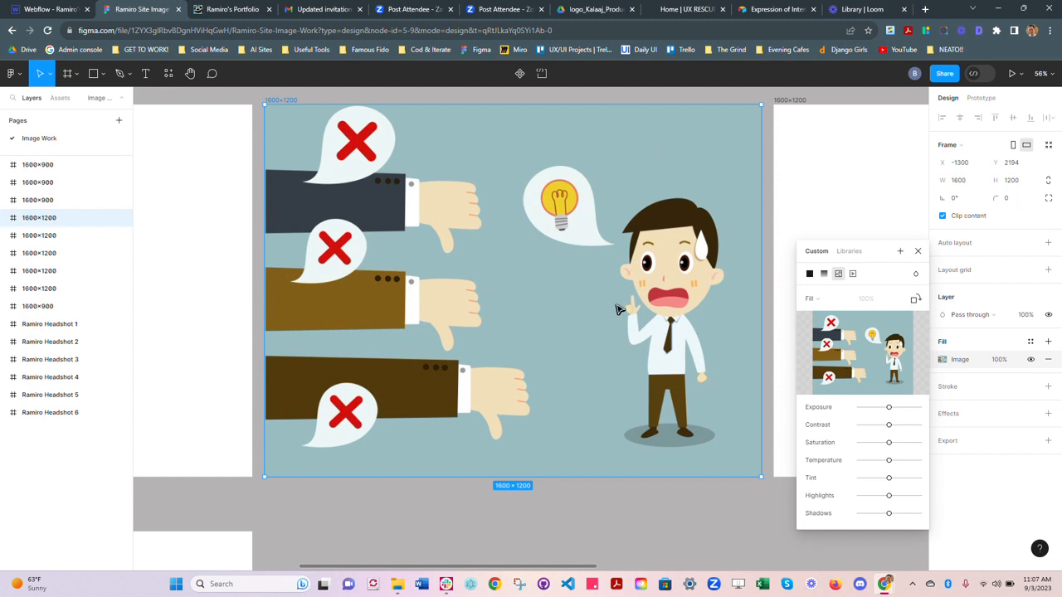
pyautogui.click(821, 301)
pyautogui.click(824, 312)
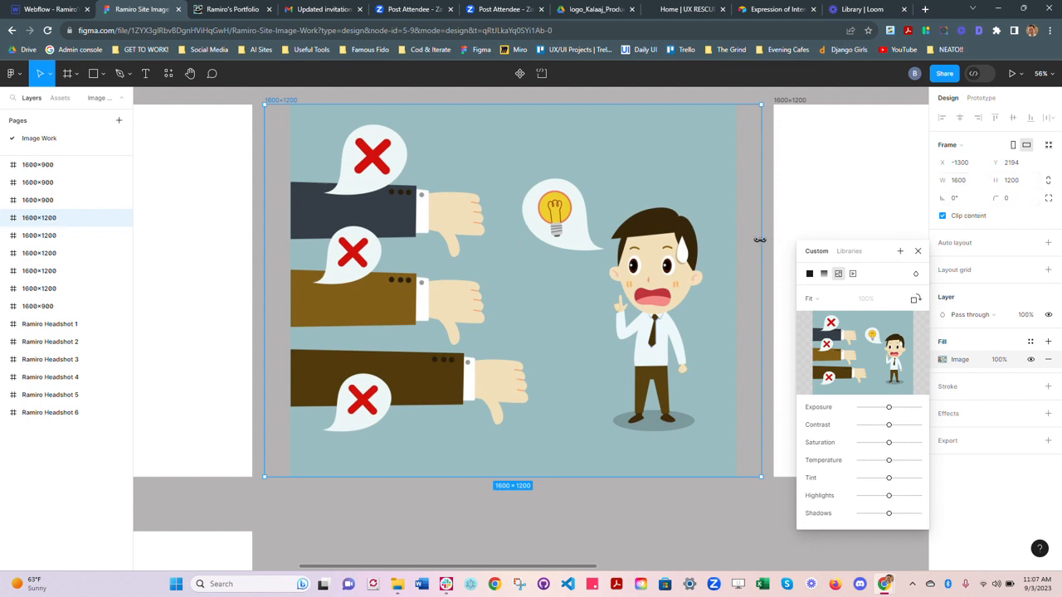
pyautogui.moveTo(760, 239); pyautogui.dragTo(710, 239)
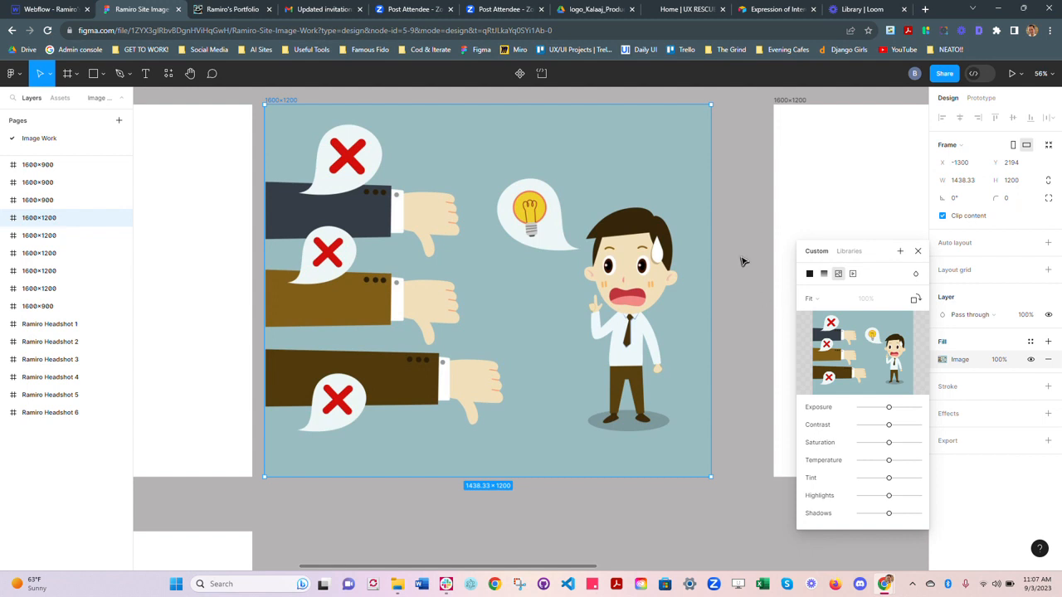
pyautogui.hotkey('ctrl', 'z')
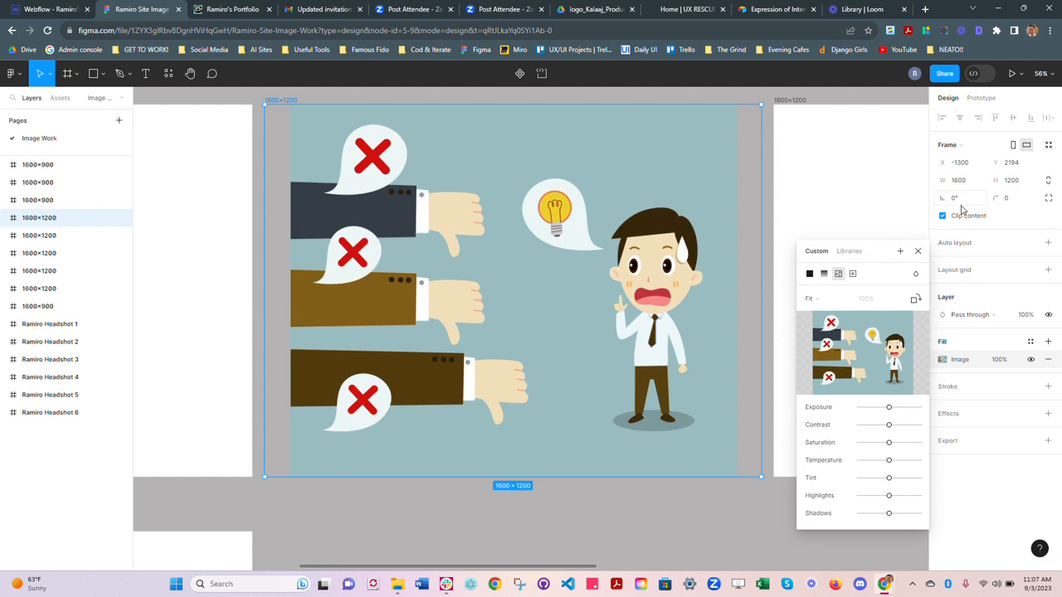
pyautogui.click(836, 307)
pyautogui.click(834, 292)
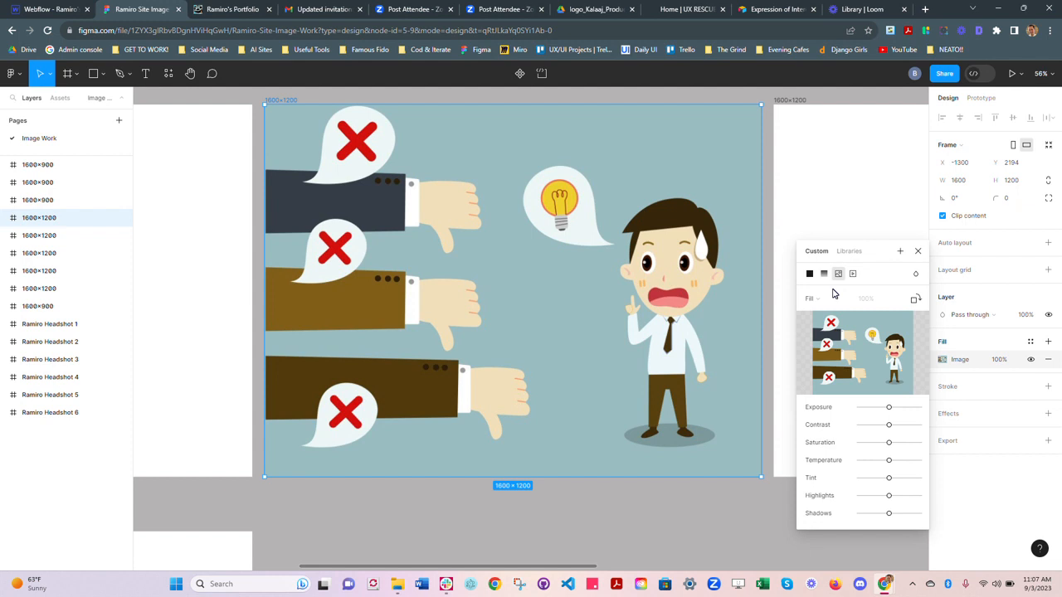
# Step: Set the image scaling to Crop, shift the image slightly downward within its frame, and close the fill settings
pyautogui.click(813, 299)
pyautogui.click(817, 323)
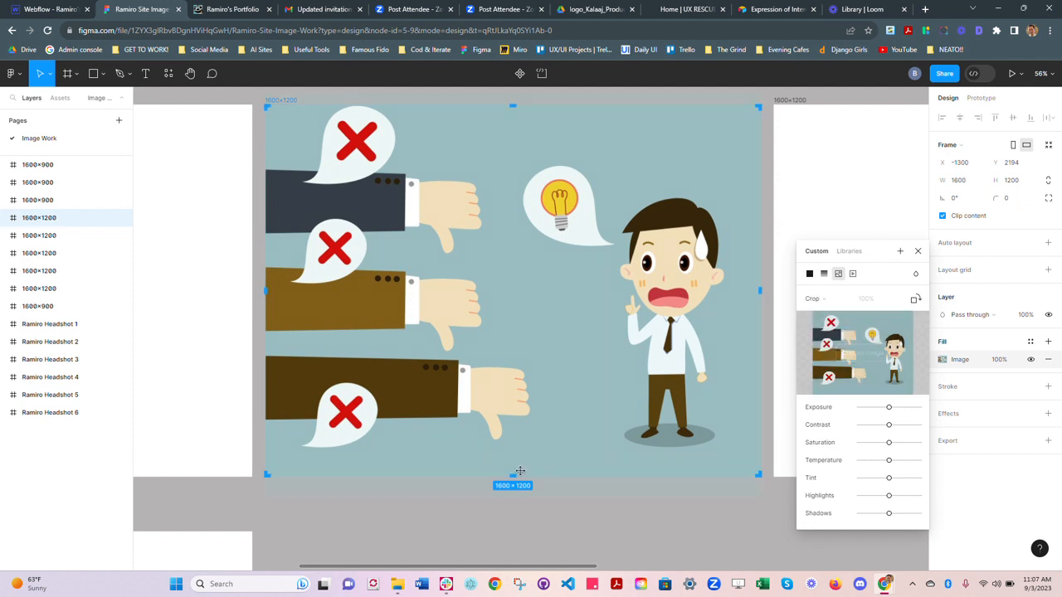
pyautogui.scroll(2, 564, 496)
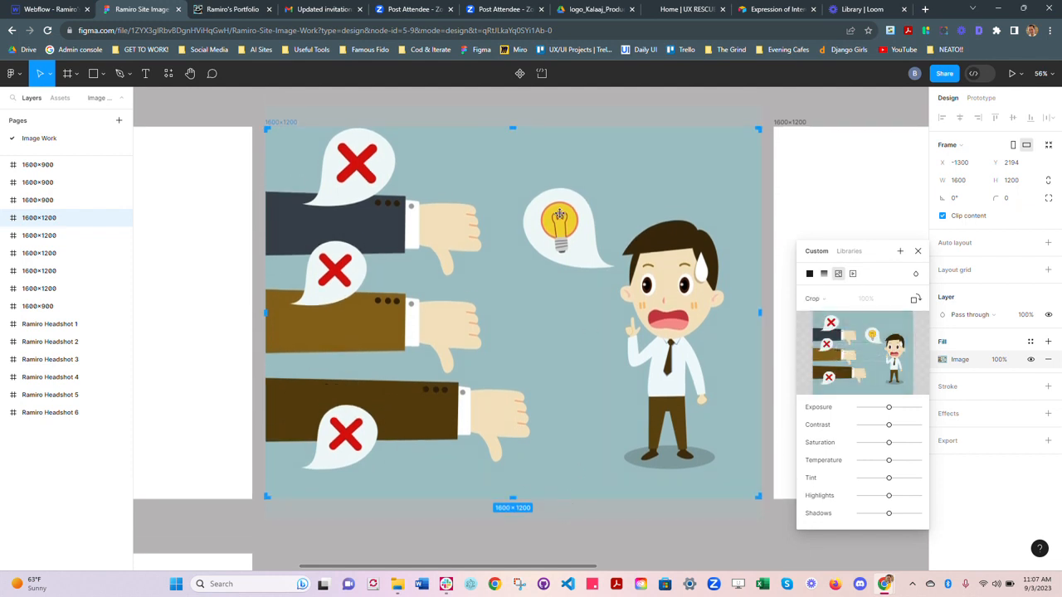
pyautogui.scroll(2, 487, 153)
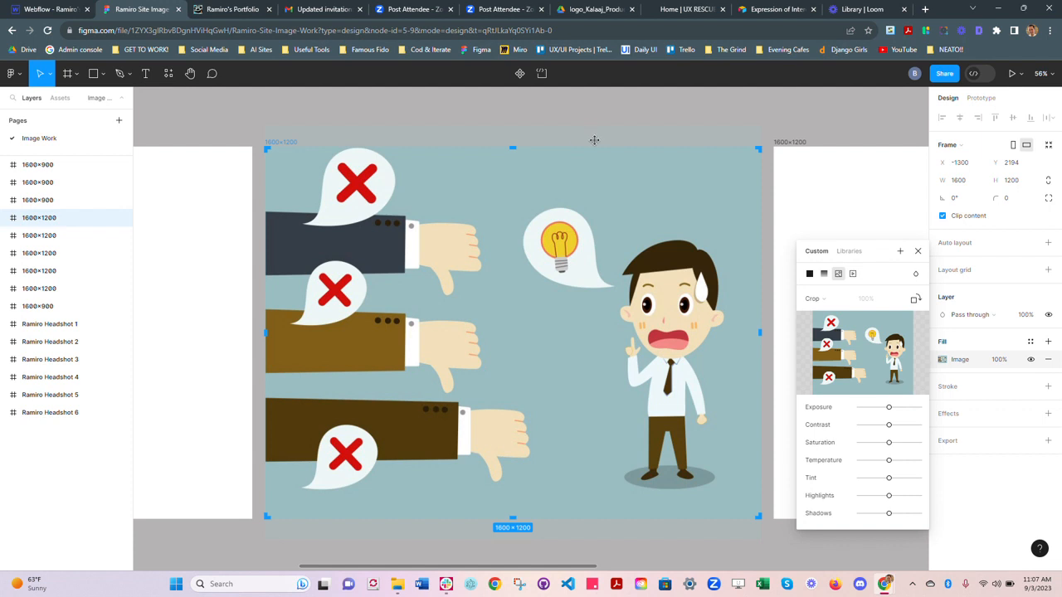
pyautogui.scroll(3, 584, 122)
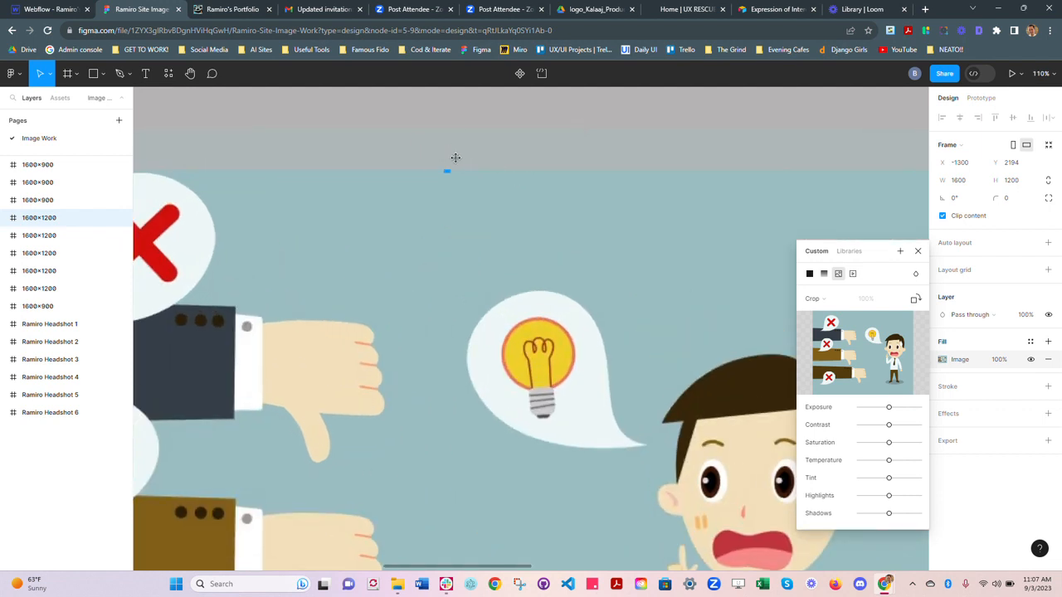
pyautogui.scroll(-3, 542, 336)
pyautogui.scroll(-2, 541, 336)
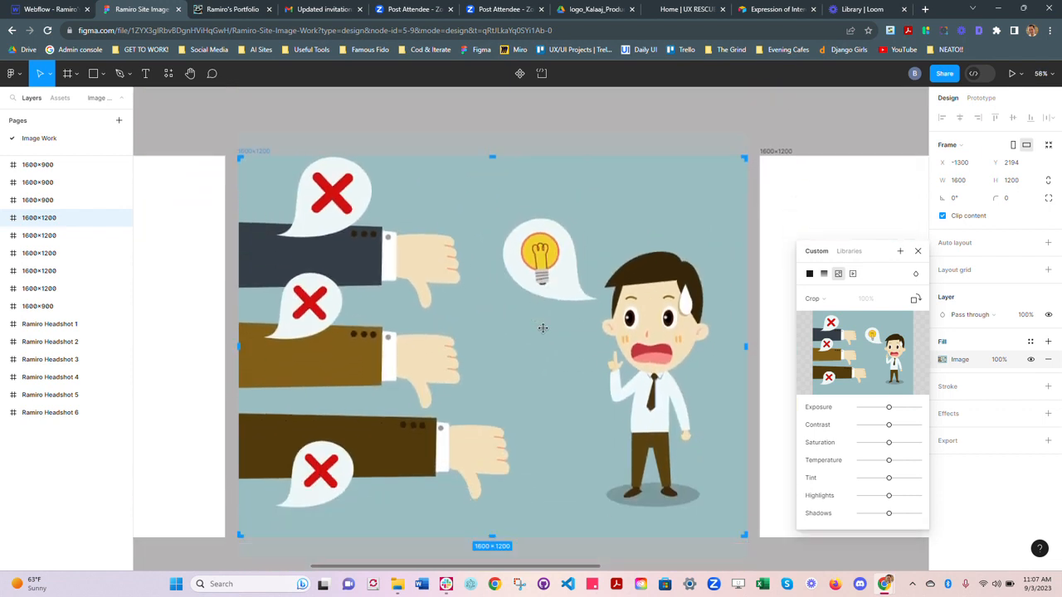
pyautogui.moveTo(531, 322)
pyautogui.mouseDown()
pyautogui.moveTo(531, 336)
pyautogui.moveTo(531, 326)
pyautogui.mouseUp()
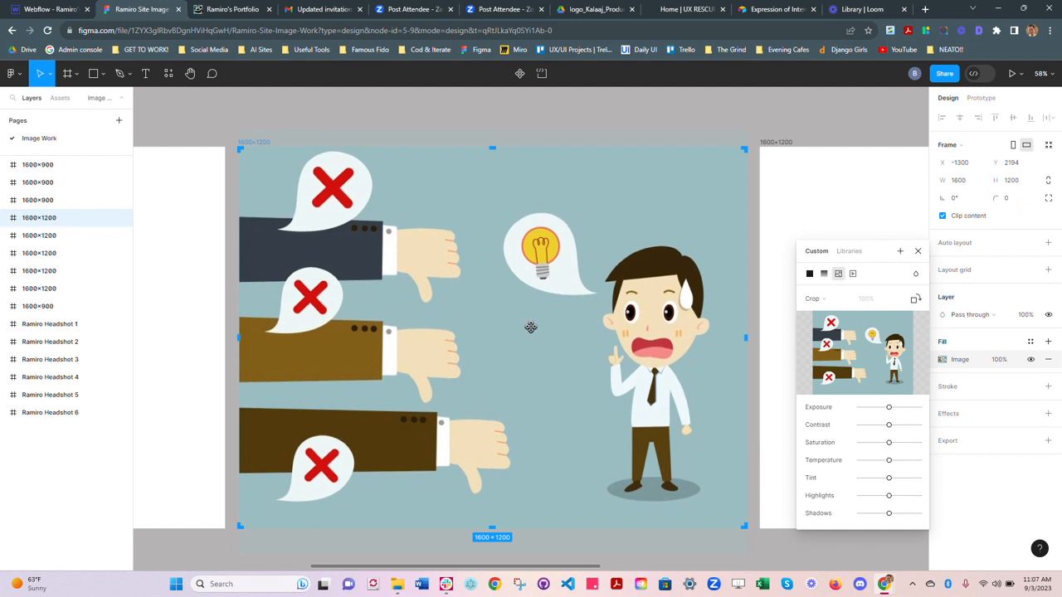
pyautogui.scroll(-3, 538, 362)
pyautogui.hscroll(3, 543, 362)
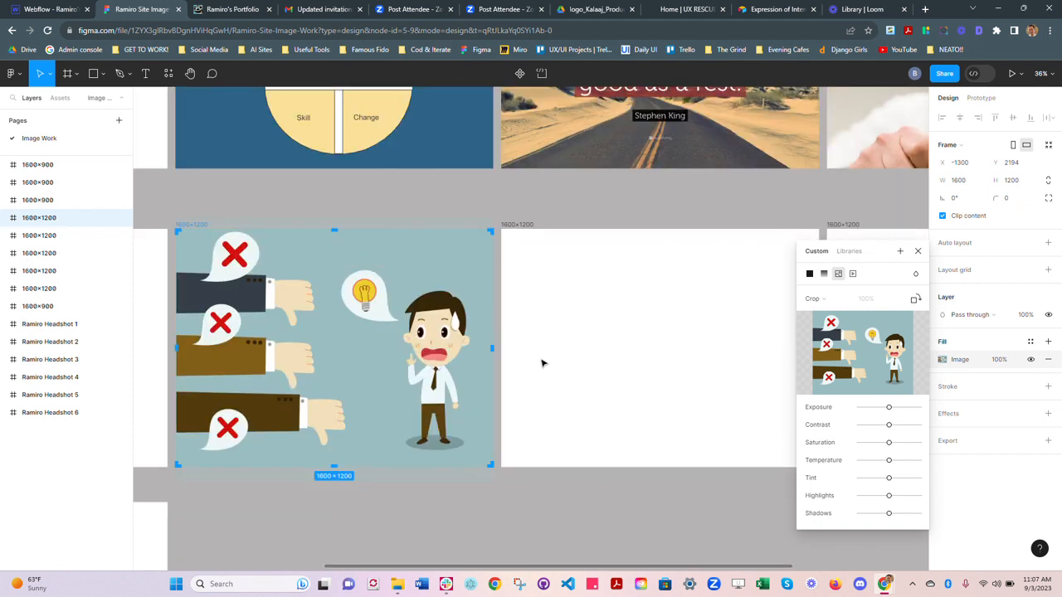
pyautogui.click(918, 251)
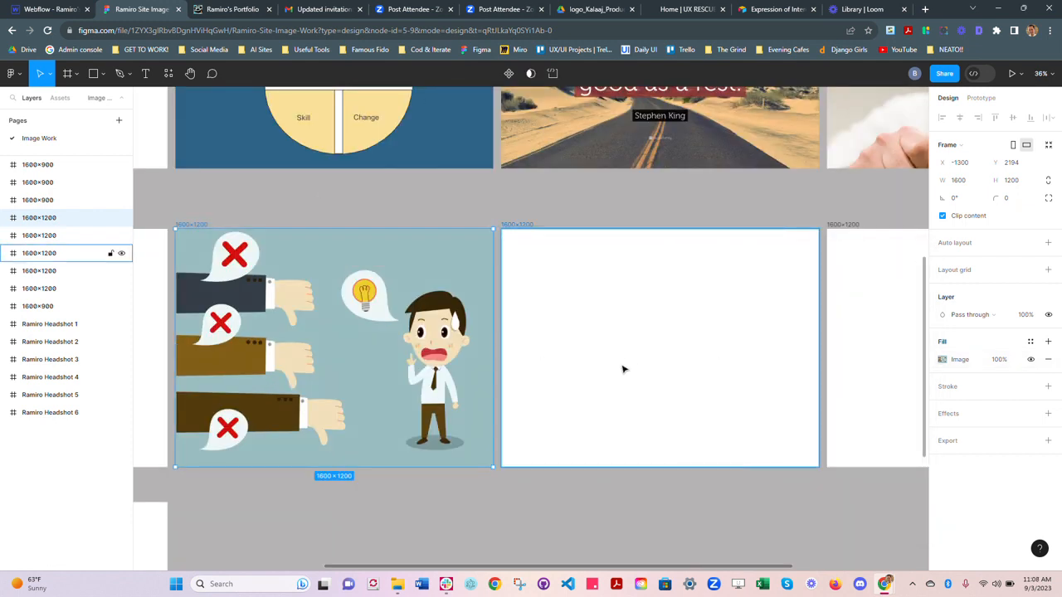
# Step: Fill the empty 1600×1200 frame beside the thumbs-down illustration with "Image 1" from the Article - Feeback 1 folder
pyautogui.click(623, 368)
pyautogui.click(942, 359)
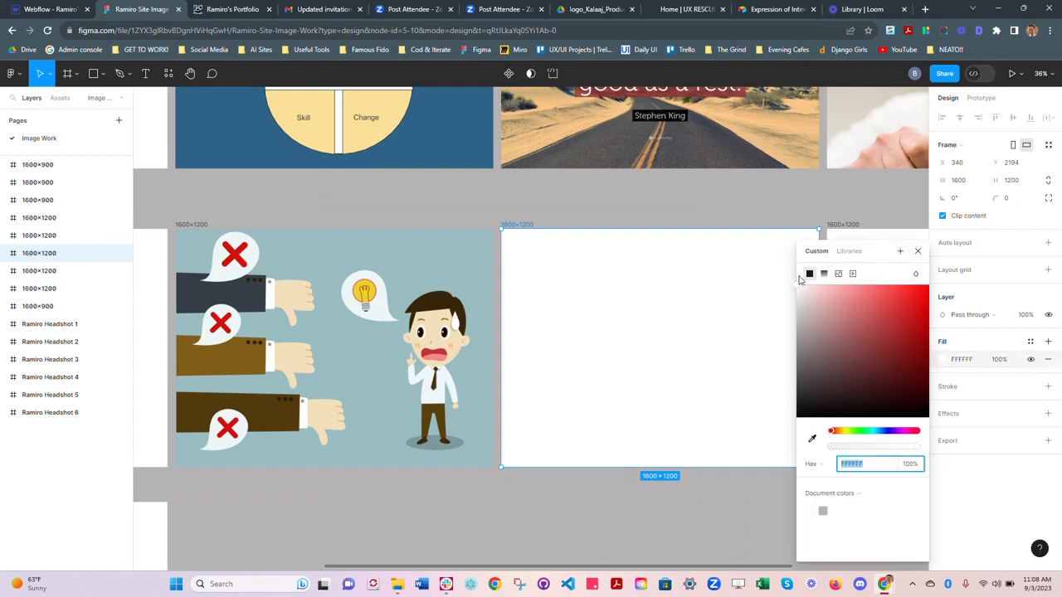
pyautogui.click(837, 274)
pyautogui.click(862, 353)
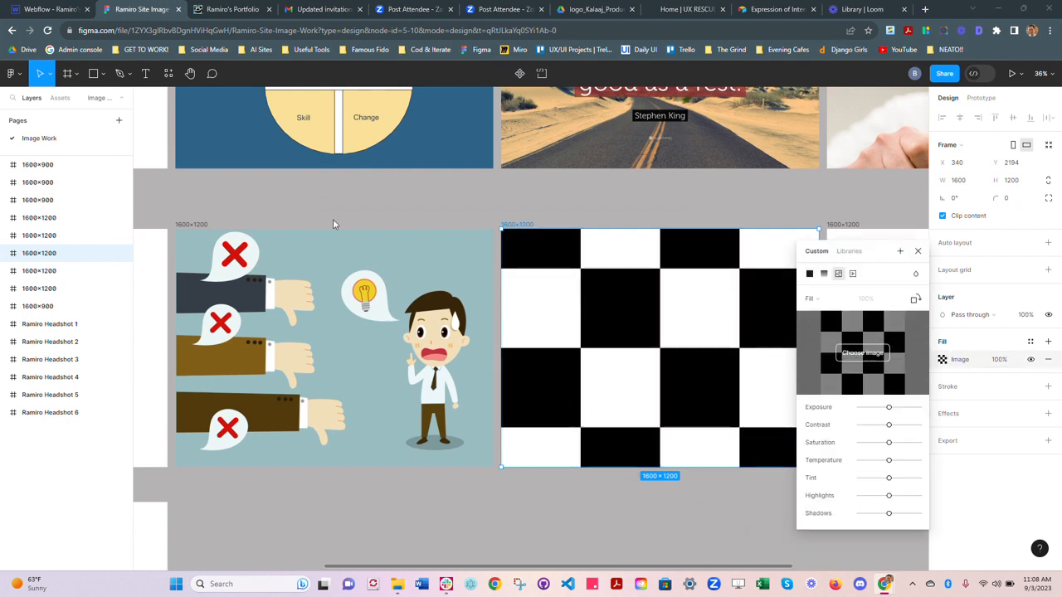
pyautogui.click(148, 98)
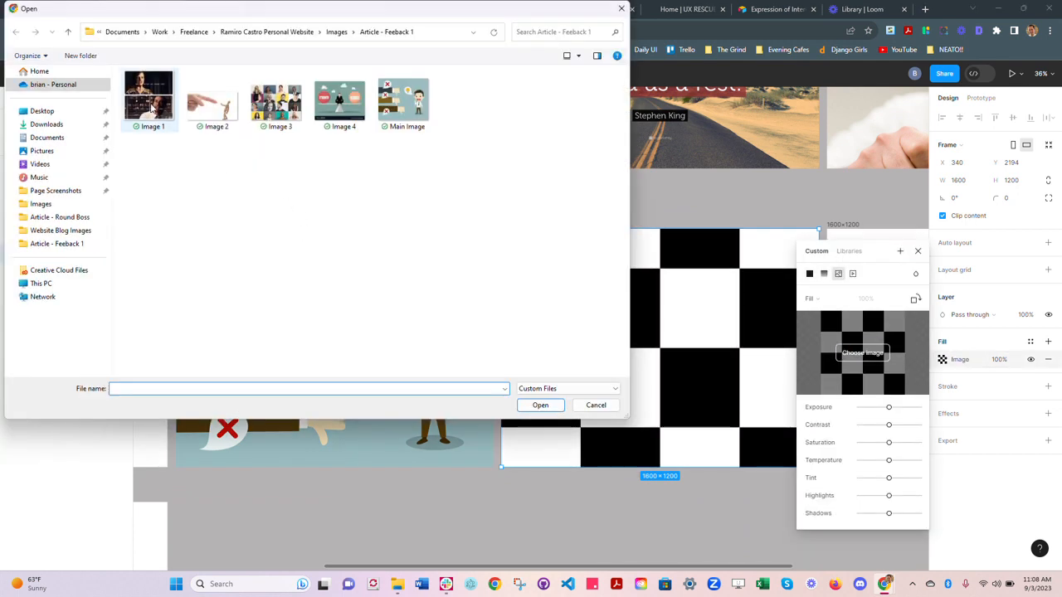
pyautogui.click(540, 406)
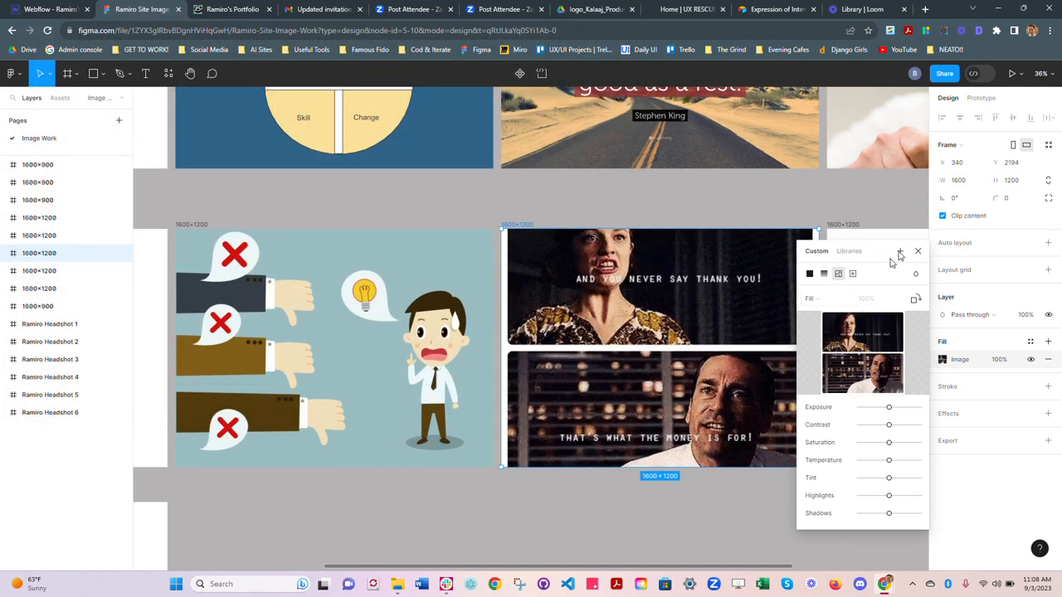
# Step: Try Crop scaling on the two-panel image and shift it slightly downward within its frame
pyautogui.hscroll(5, 660, 359)
pyautogui.hscroll(-3, 552, 358)
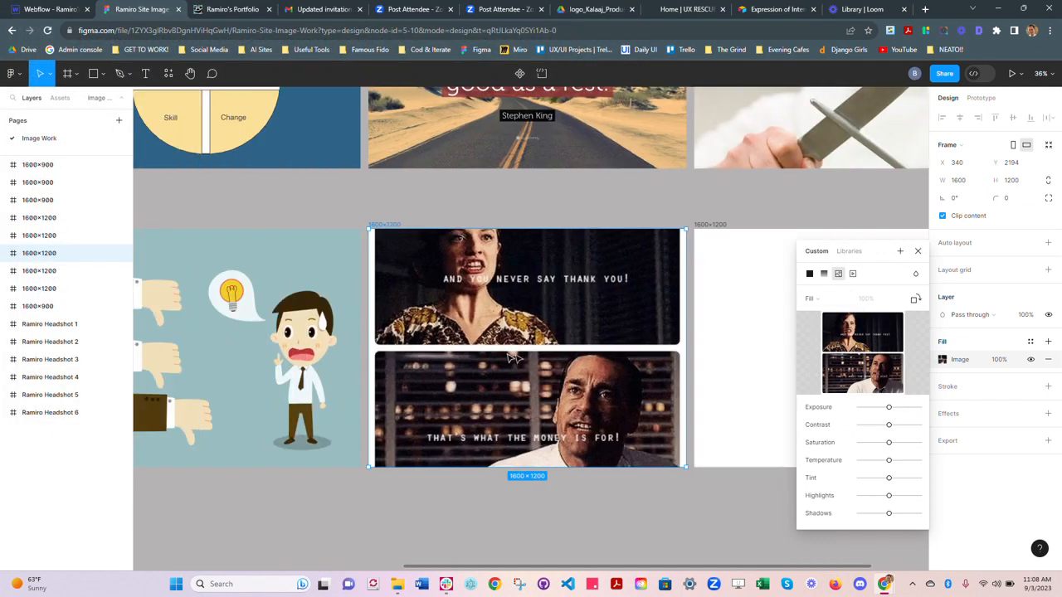
pyautogui.click(835, 300)
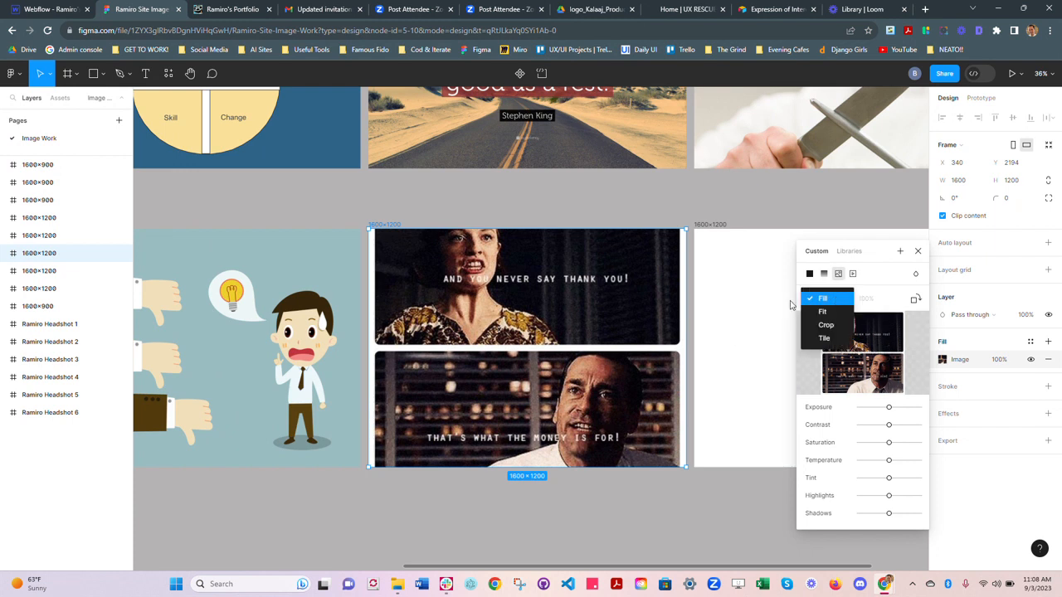
pyautogui.click(827, 324)
pyautogui.moveTo(530, 335); pyautogui.dragTo(531, 347)
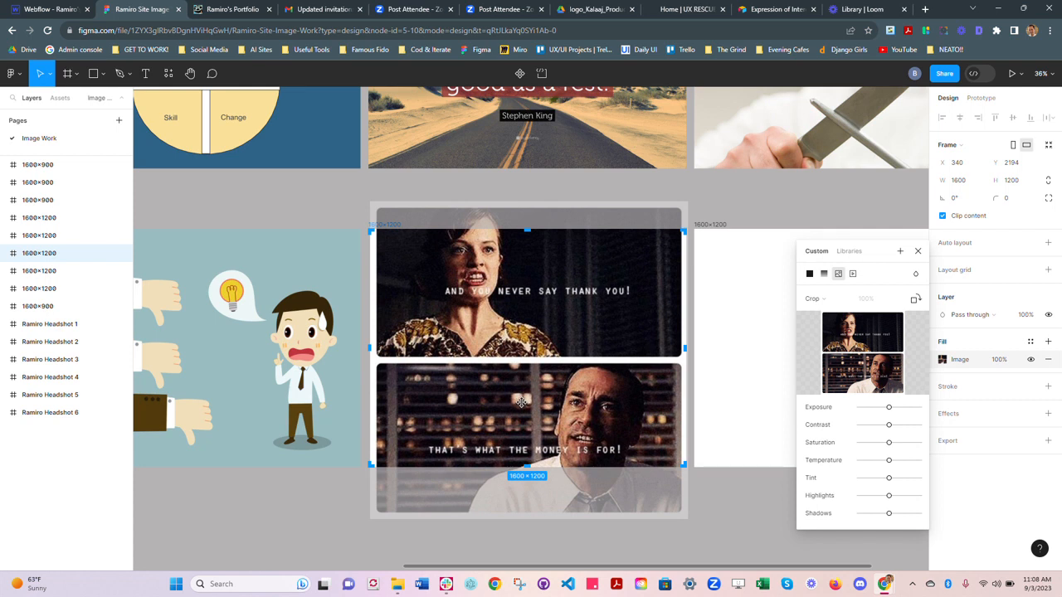
pyautogui.moveTo(521, 402); pyautogui.dragTo(521, 402)
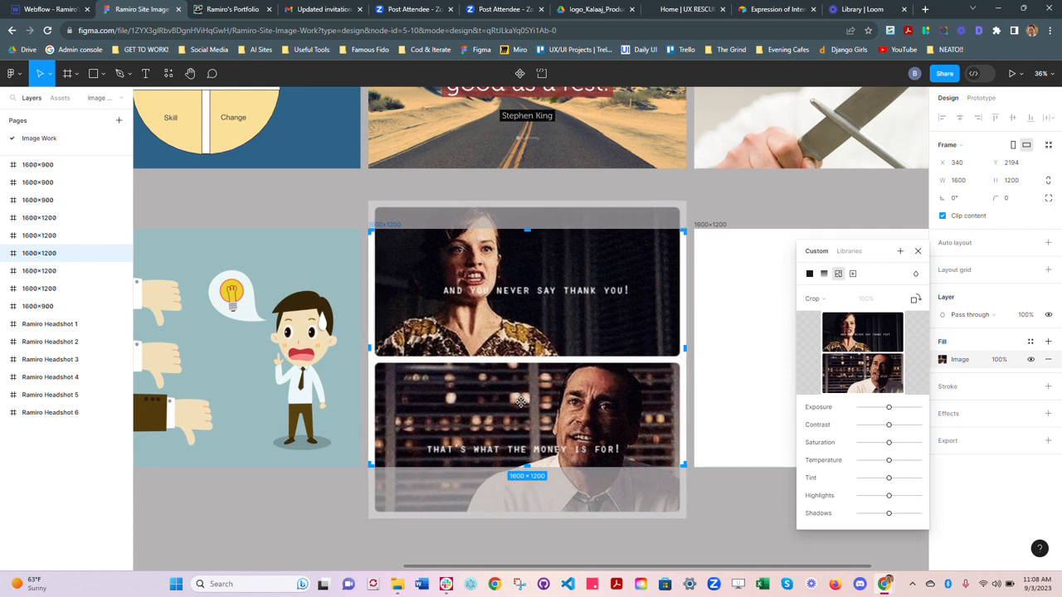
# Step: Try Fit scaling on the two-panel image, and return it to Fill
pyautogui.click(828, 307)
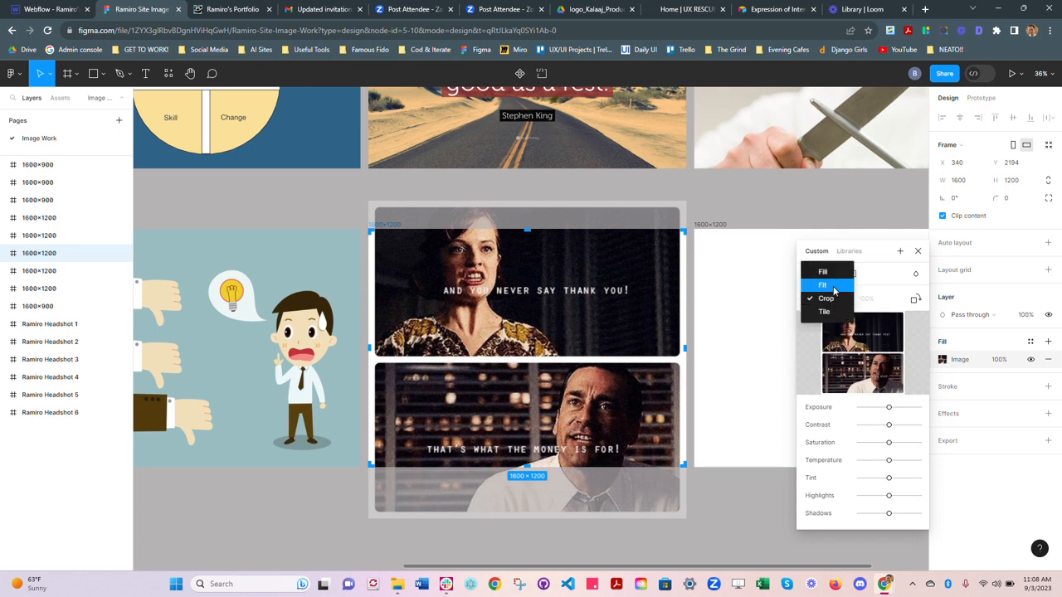
pyautogui.click(830, 285)
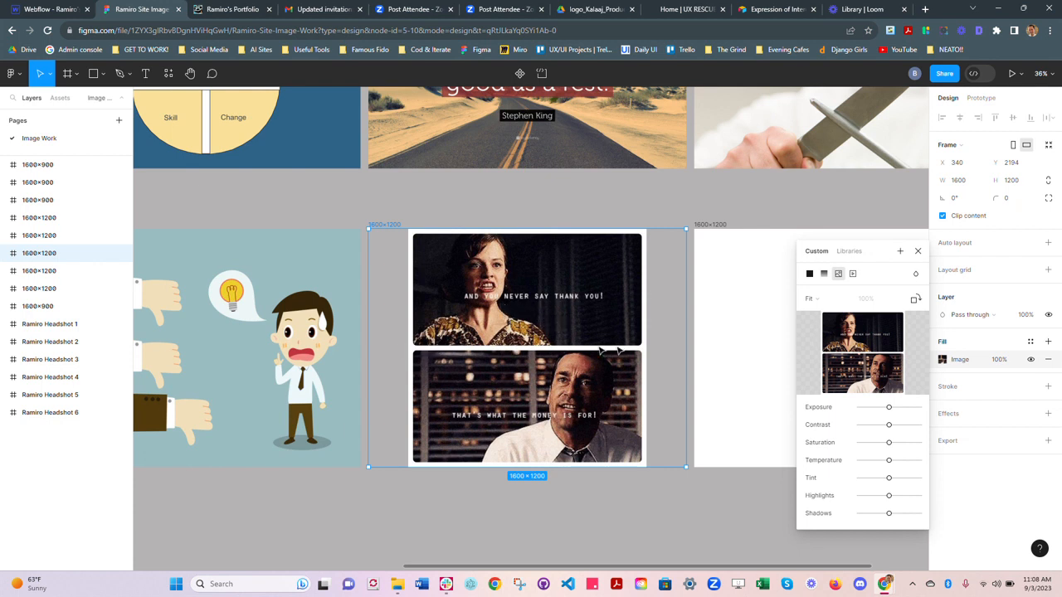
pyautogui.click(818, 300)
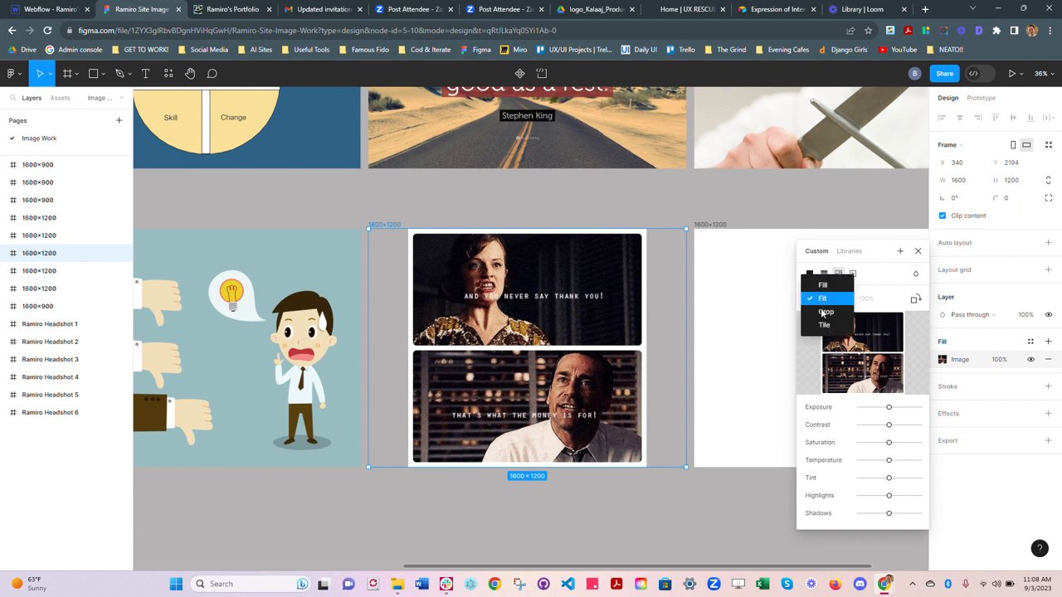
pyautogui.click(833, 288)
# Step: Set the two-panel image's scaling to Crop, move it slightly down within the frame, and close the fill settings
pyautogui.click(817, 301)
pyautogui.click(828, 327)
pyautogui.moveTo(573, 325); pyautogui.dragTo(572, 334)
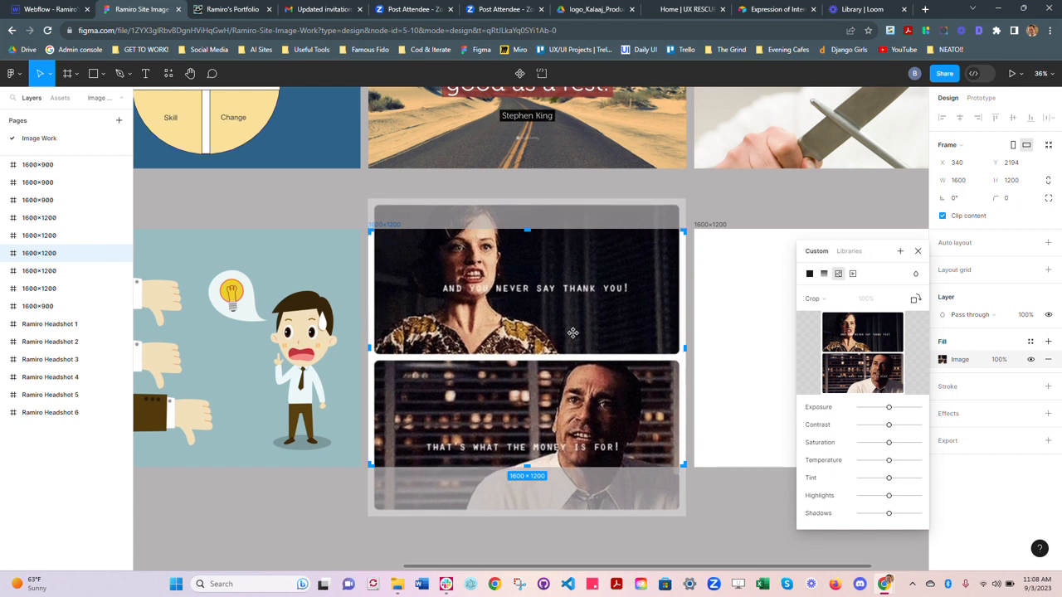
pyautogui.click(917, 250)
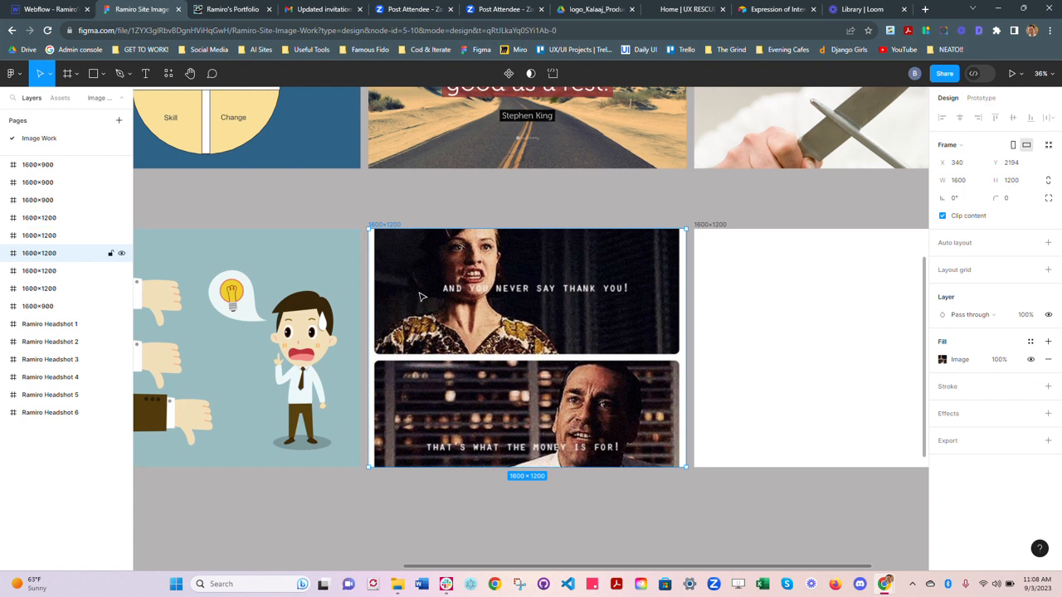
# Step: Rename the frame holding the two-panel image as "MEME"
pyautogui.hotkey('ctrl', 'r')
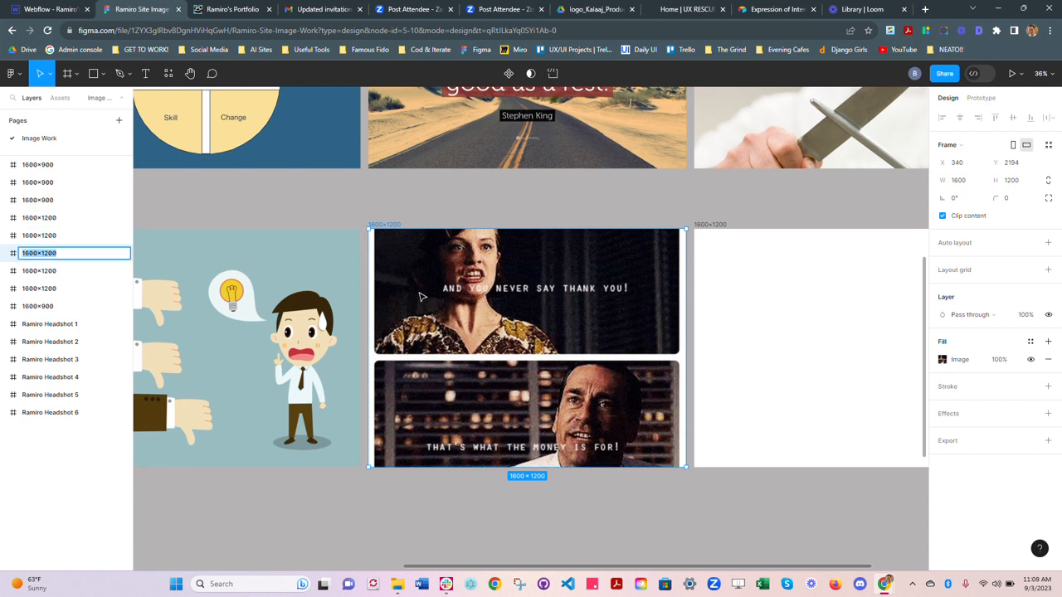
pyautogui.write('MEME')
pyautogui.press('Return')
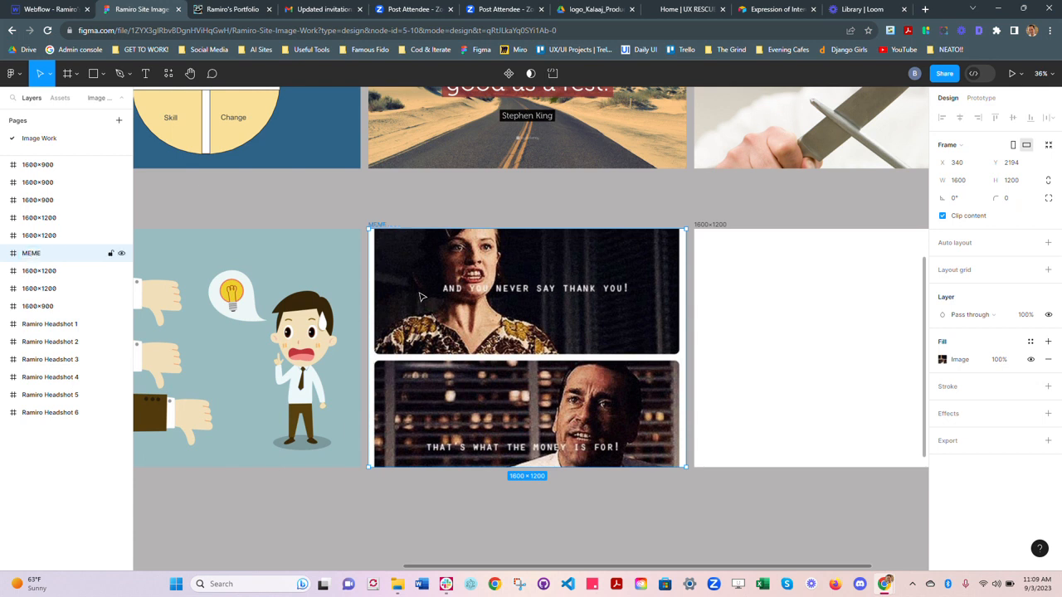
# Step: Add an export setting to the MEME frame and export it as a PNG at 1x
pyautogui.click(1048, 441)
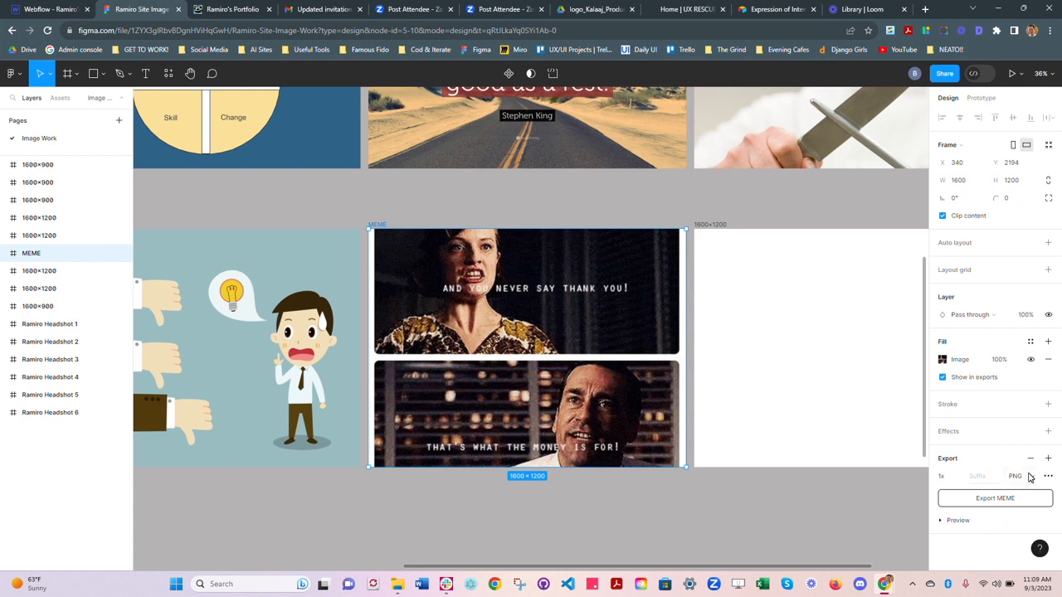
pyautogui.click(1027, 476)
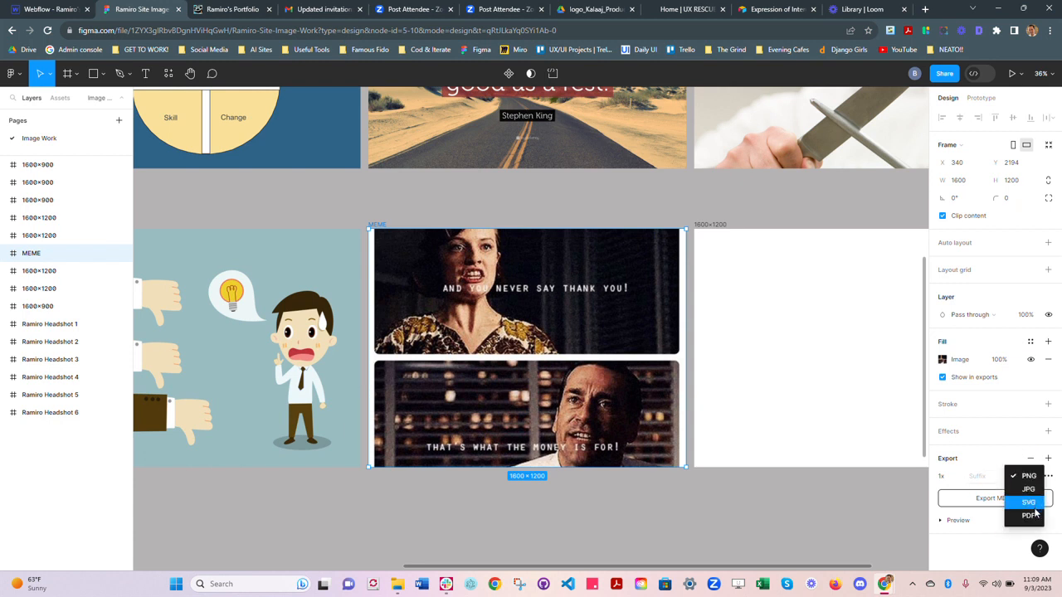
pyautogui.click(1014, 474)
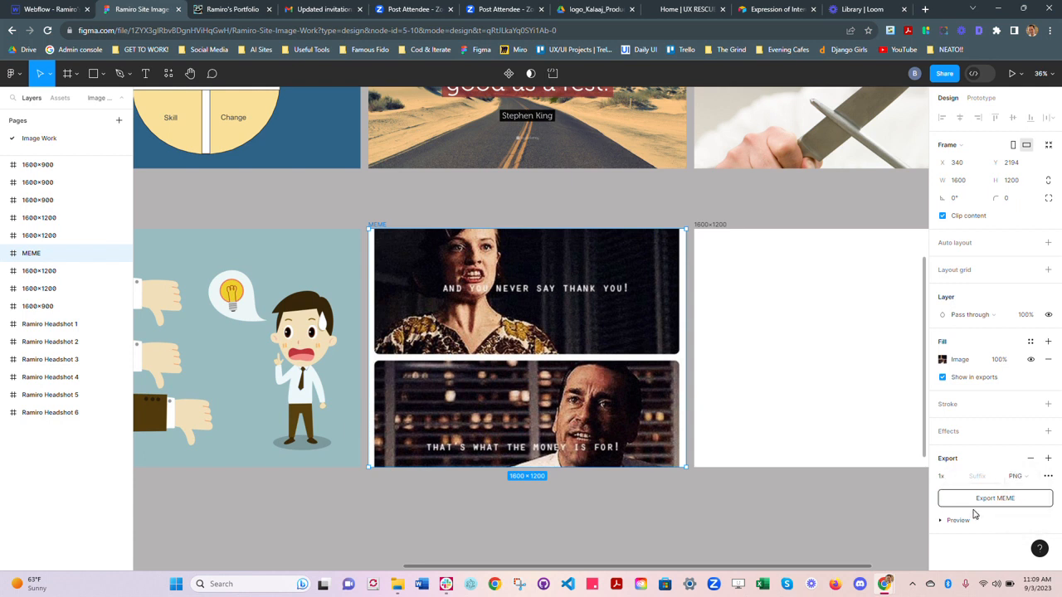
pyautogui.click(995, 499)
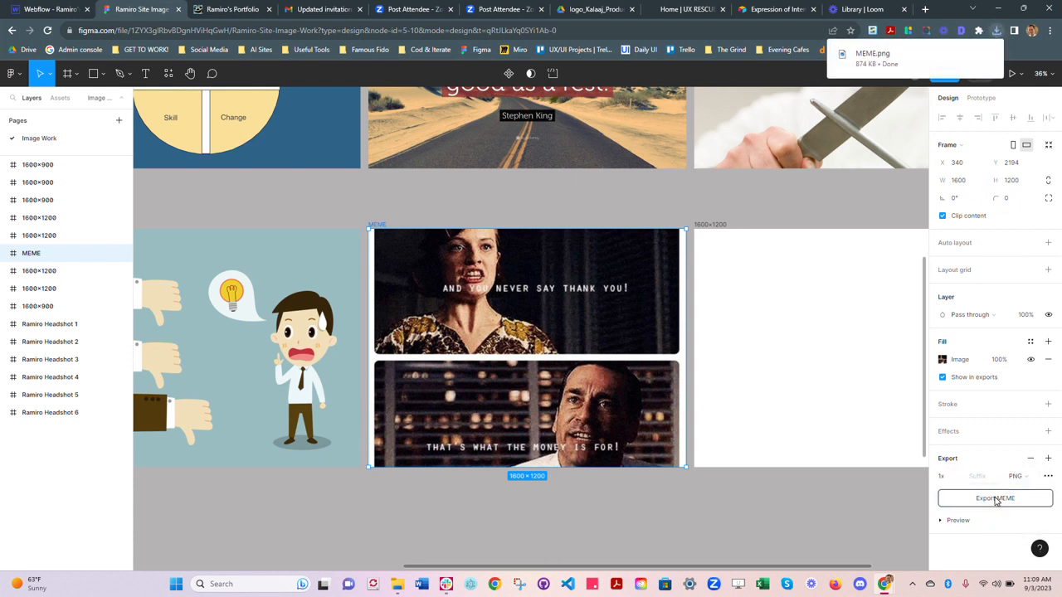
# Step: Switch to the Downloads folder in File Explorer, check the exported MEME file's dimensions and size, and return to Figma
pyautogui.hotkey('alt', 'Tab')
pyautogui.click(868, 315)
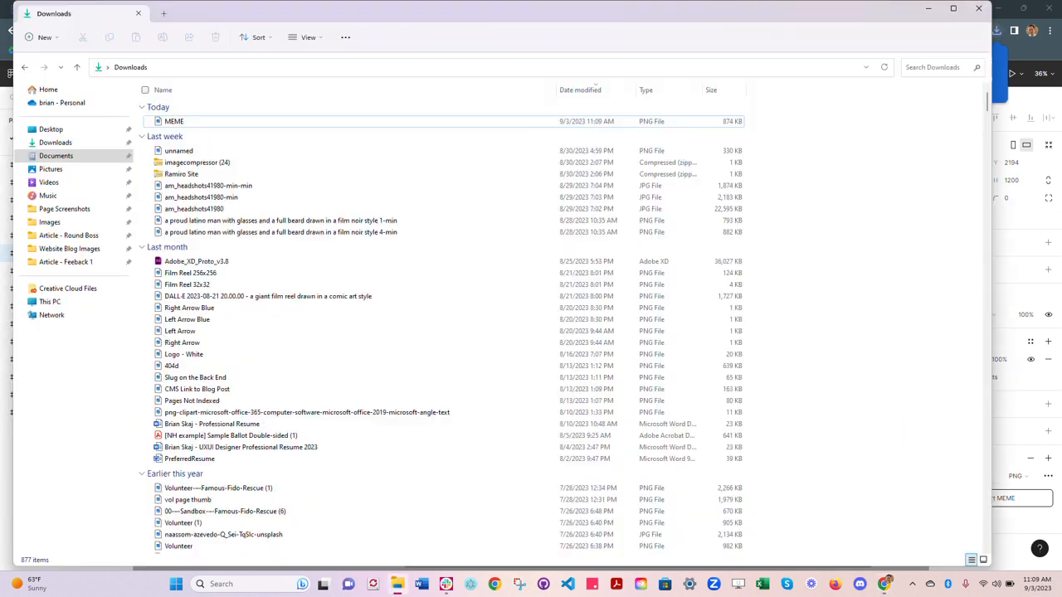
pyautogui.click(170, 122)
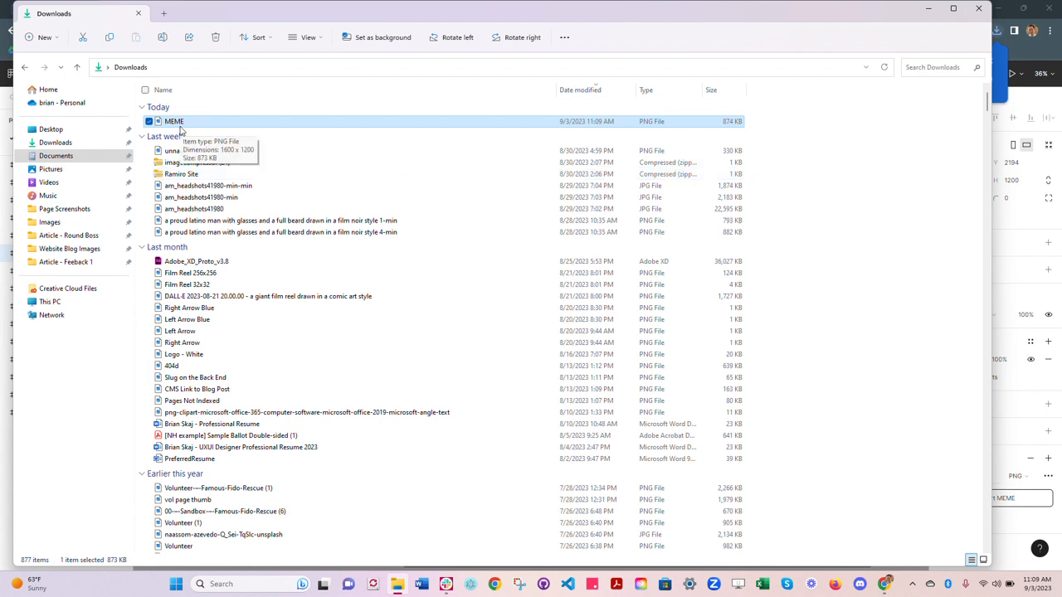
pyautogui.hotkey('alt', 'Tab')
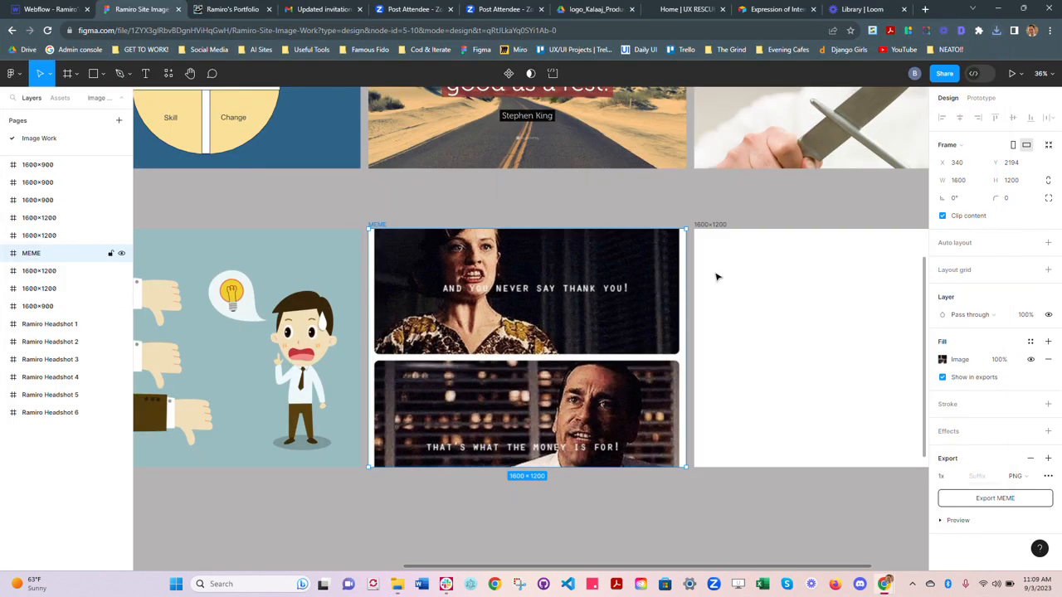